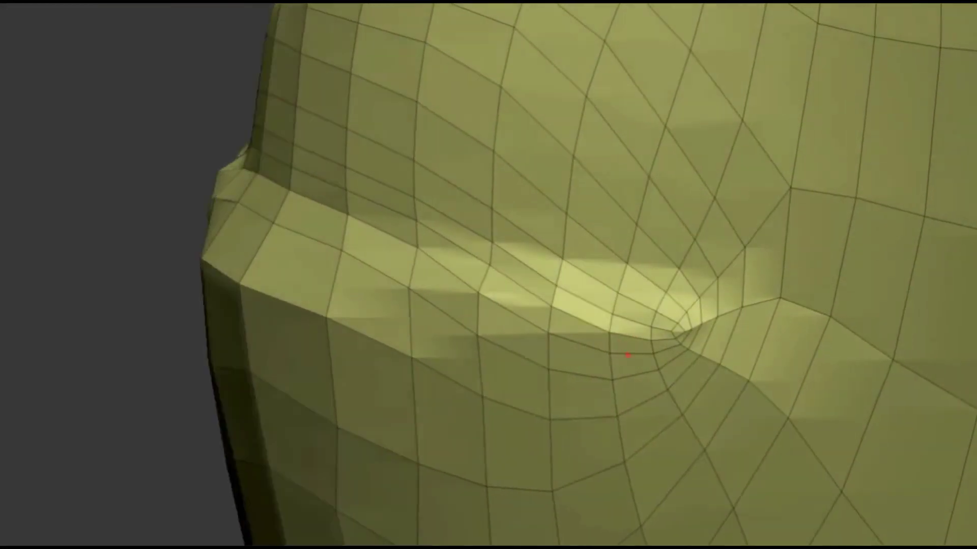
Step: Select the strip of faces along the mouth-corner crease to separate it as its own piece
{"action": "left_click", "coordinate": [618, 305]}
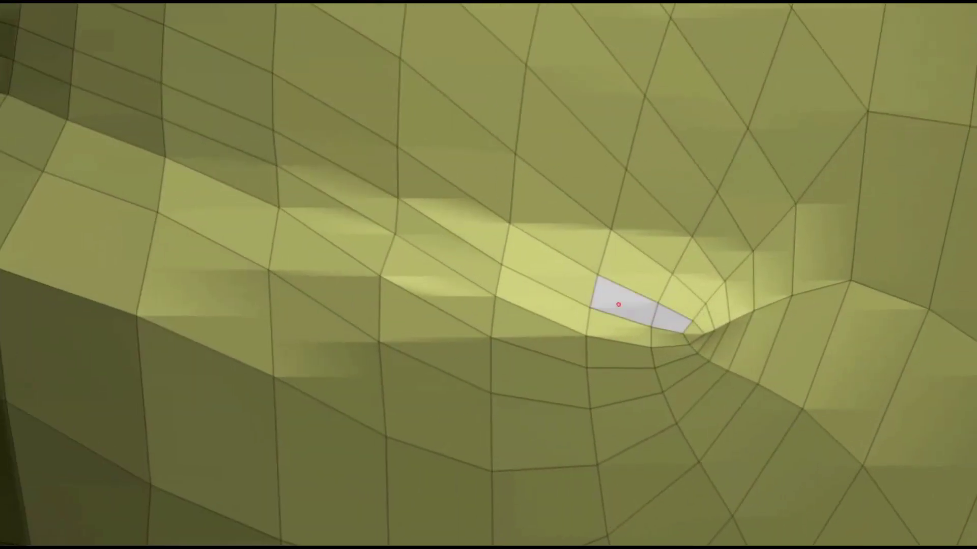
{"action": "left_click_drag", "start_coordinate": [289, 120], "coordinate": [259, 133]}
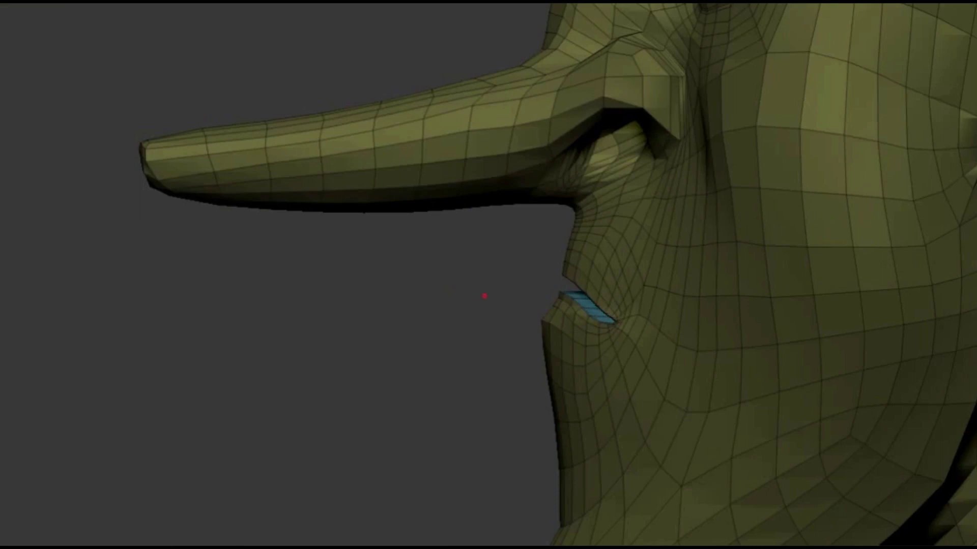
Step: Isolate the extracted mouth-crease strip and orbit around it to inspect the thickened band
{"action": "mouse_move", "coordinate": [477, 303]}
{"action": "middle_mouse_down"}
{"action": "mouse_move", "coordinate": [530, 389]}
{"action": "mouse_move", "coordinate": [580, 343]}
{"action": "mouse_move", "coordinate": [617, 349]}
{"action": "mouse_move", "coordinate": [624, 336]}
{"action": "mouse_move", "coordinate": [667, 392]}
{"action": "mouse_move", "coordinate": [676, 281]}
{"action": "middle_mouse_up"}
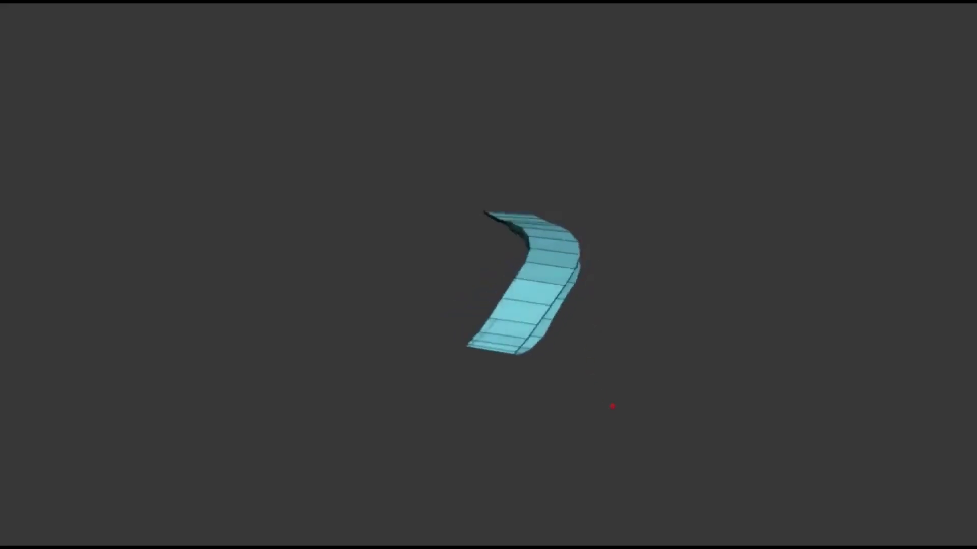
{"action": "middle_click_drag", "start_coordinate": [613, 404], "coordinate": [671, 385]}
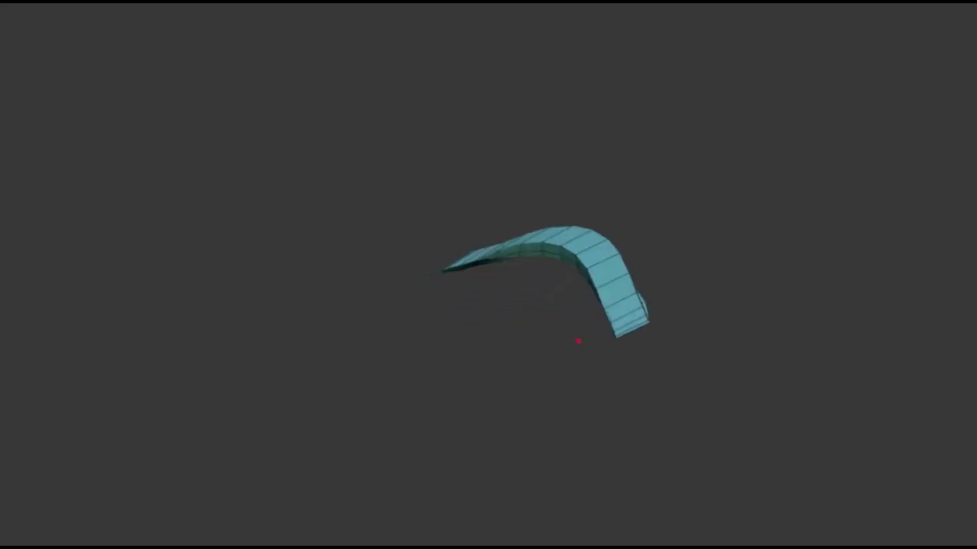
{"action": "mouse_move", "coordinate": [578, 341]}
{"action": "middle_mouse_down"}
{"action": "mouse_move", "coordinate": [638, 372]}
{"action": "mouse_move", "coordinate": [684, 306]}
{"action": "mouse_move", "coordinate": [707, 357]}
{"action": "mouse_move", "coordinate": [590, 355]}
{"action": "mouse_move", "coordinate": [601, 315]}
{"action": "mouse_move", "coordinate": [676, 279]}
{"action": "middle_mouse_up"}
{"action": "key", "text": "alt+q"}
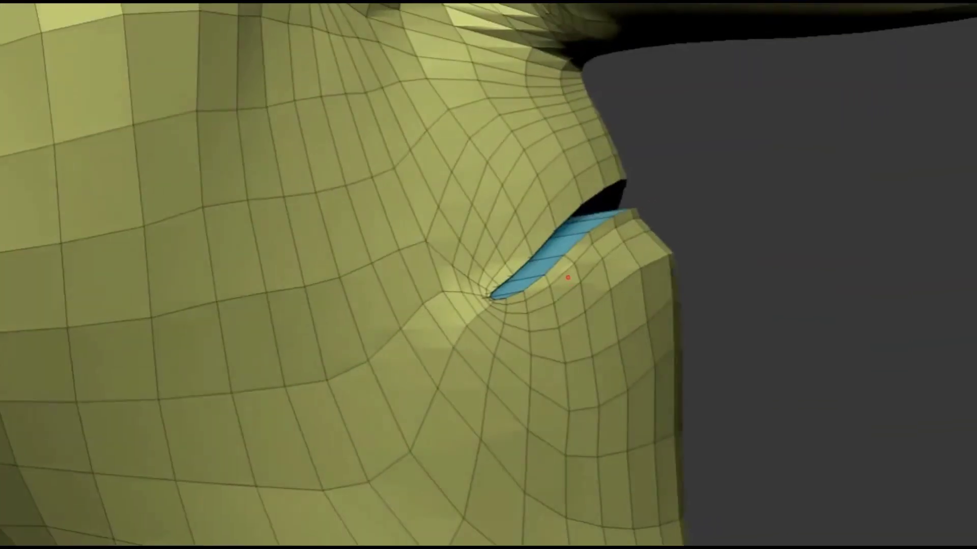
{"action": "key", "text": "alt+q"}
{"action": "middle_click_drag", "start_coordinate": [608, 283], "coordinate": [701, 257]}
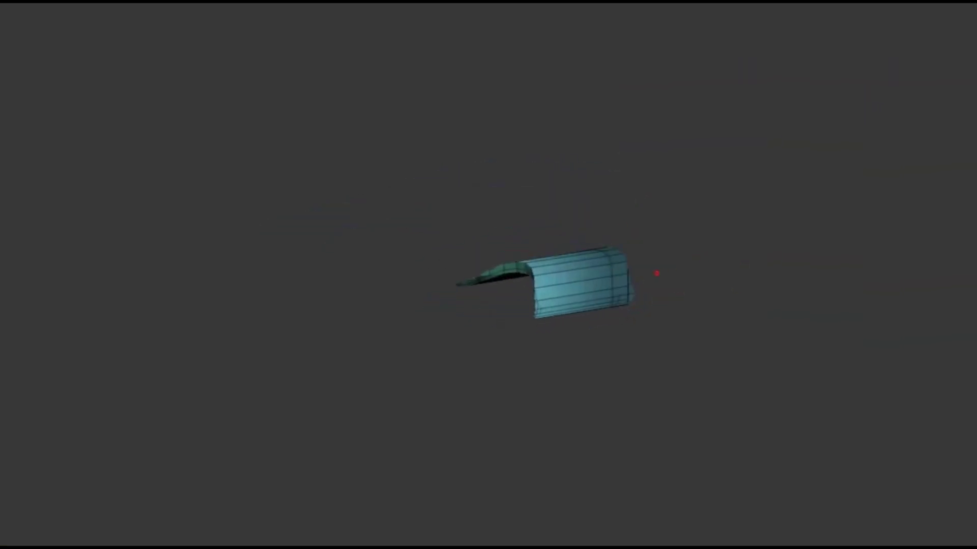
{"action": "mouse_move", "coordinate": [707, 370]}
{"action": "middle_mouse_down", "text": "alt"}
{"action": "mouse_move", "coordinate": [737, 312]}
{"action": "mouse_move", "coordinate": [748, 161]}
{"action": "mouse_move", "coordinate": [612, 338]}
{"action": "mouse_move", "coordinate": [612, 375]}
{"action": "mouse_move", "coordinate": [667, 371]}
{"action": "mouse_move", "coordinate": [681, 268]}
{"action": "mouse_move", "coordinate": [600, 327]}
{"action": "mouse_move", "coordinate": [580, 327]}
{"action": "mouse_move", "coordinate": [640, 300]}
{"action": "mouse_move", "coordinate": [693, 318]}
{"action": "mouse_move", "coordinate": [628, 323]}
{"action": "mouse_move", "coordinate": [656, 331]}
{"action": "mouse_move", "coordinate": [650, 418]}
{"action": "mouse_move", "coordinate": [658, 284]}
{"action": "mouse_move", "coordinate": [617, 283]}
{"action": "mouse_move", "coordinate": [588, 269]}
{"action": "mouse_move", "coordinate": [646, 290]}
{"action": "mouse_move", "coordinate": [590, 275]}
{"action": "mouse_move", "coordinate": [645, 323]}
{"action": "mouse_move", "coordinate": [552, 305]}
{"action": "mouse_move", "coordinate": [501, 265]}
{"action": "mouse_move", "coordinate": [447, 272]}
{"action": "mouse_move", "coordinate": [497, 261]}
{"action": "mouse_move", "coordinate": [332, 226]}
{"action": "mouse_move", "coordinate": [462, 242]}
{"action": "mouse_move", "coordinate": [475, 285]}
{"action": "mouse_move", "coordinate": [458, 334]}
{"action": "mouse_move", "coordinate": [481, 340]}
{"action": "mouse_move", "coordinate": [462, 420]}
{"action": "mouse_move", "coordinate": [480, 365]}
{"action": "mouse_move", "coordinate": [427, 486]}
{"action": "mouse_move", "coordinate": [432, 365]}
{"action": "middle_mouse_up", "text": "alt"}
{"action": "scroll", "coordinate": [580, 327], "scroll_direction": "up", "scroll_amount": 5}
{"action": "scroll", "coordinate": [615, 345], "scroll_direction": "down", "scroll_amount": 5}
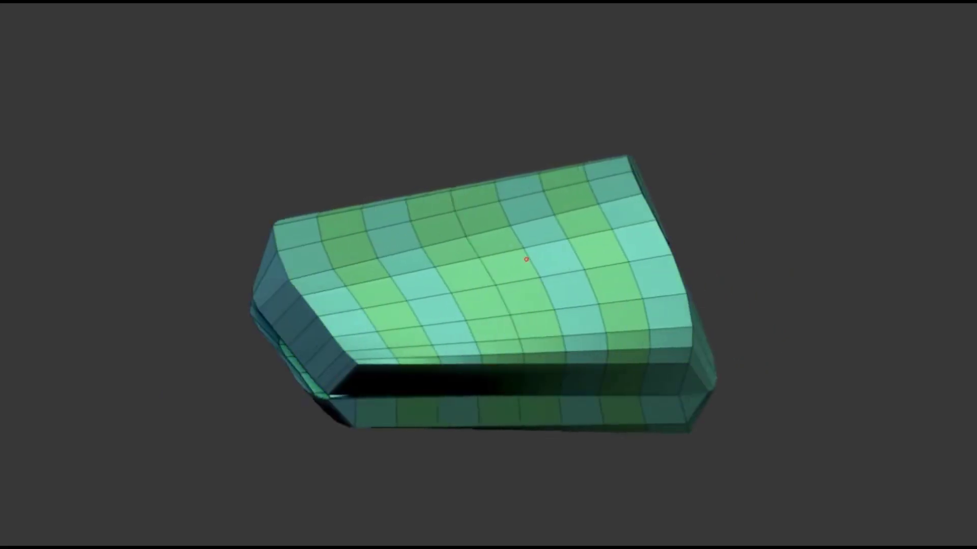
Step: Round off the green band's left end and crease it into a curling mouth corner
{"action": "mouse_move", "coordinate": [539, 256]}
{"action": "middle_mouse_down"}
{"action": "mouse_move", "coordinate": [644, 303]}
{"action": "mouse_move", "coordinate": [567, 360]}
{"action": "mouse_move", "coordinate": [552, 266]}
{"action": "mouse_move", "coordinate": [519, 296]}
{"action": "mouse_move", "coordinate": [427, 190]}
{"action": "middle_mouse_up"}
{"action": "left_click_drag", "start_coordinate": [464, 286], "coordinate": [446, 173]}
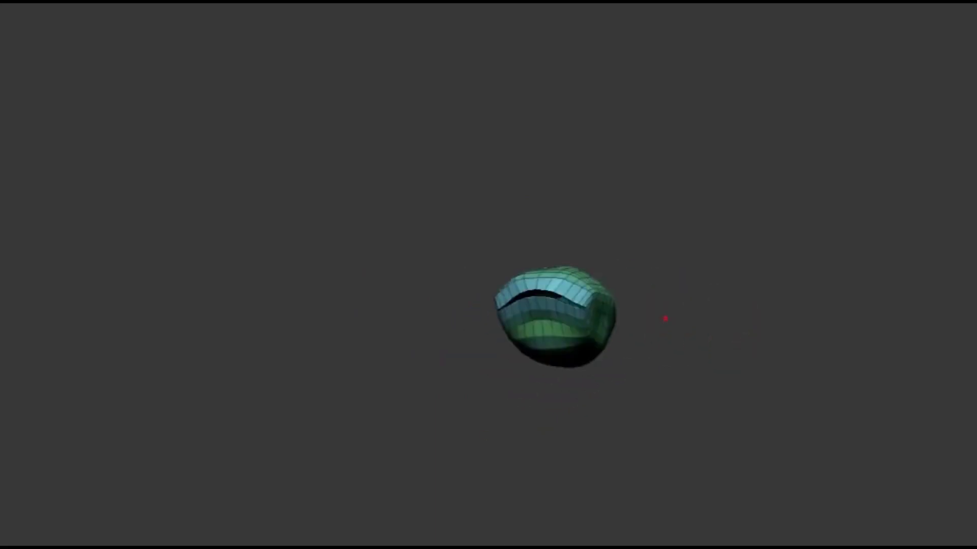
{"action": "left_click_drag", "start_coordinate": [665, 319], "coordinate": [584, 349]}
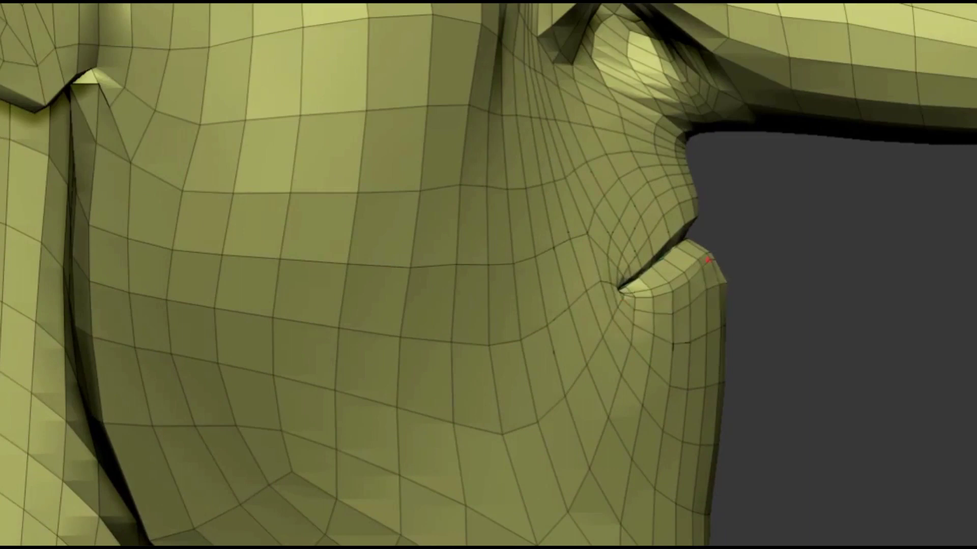
{"action": "scroll", "coordinate": [519, 458], "scroll_direction": "down", "scroll_amount": 3}
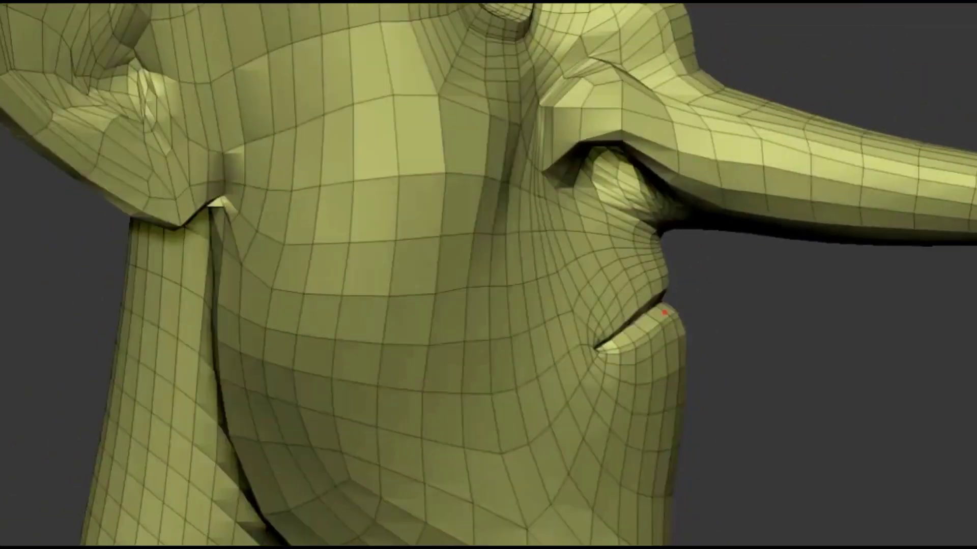
{"action": "scroll", "coordinate": [664, 313], "scroll_direction": "up", "scroll_amount": 3}
{"action": "scroll", "coordinate": [657, 330], "scroll_direction": "up", "scroll_amount": 3}
{"action": "scroll", "coordinate": [661, 336], "scroll_direction": "up", "scroll_amount": 5}
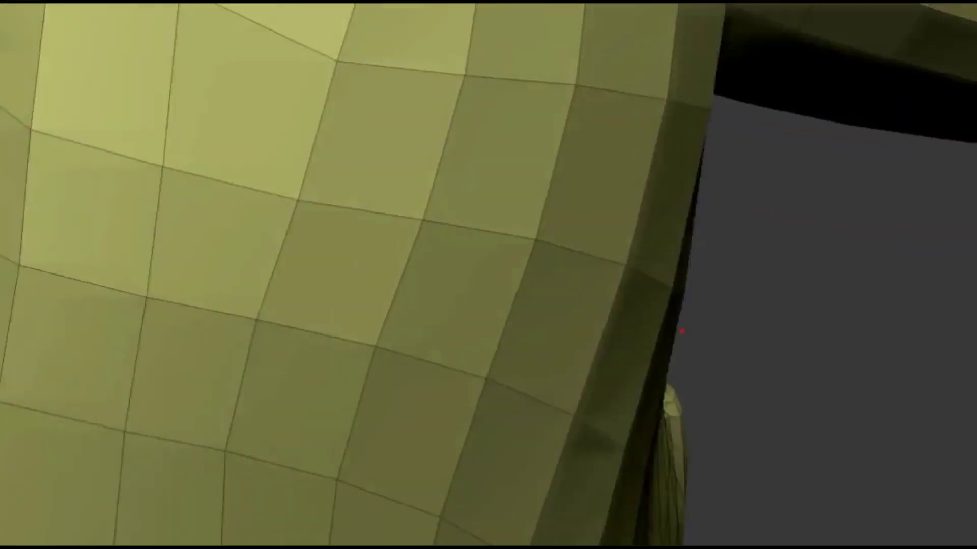
{"action": "scroll", "coordinate": [681, 332], "scroll_direction": "down", "scroll_amount": 3}
{"action": "scroll", "coordinate": [626, 366], "scroll_direction": "down", "scroll_amount": 3}
{"action": "scroll", "coordinate": [626, 280], "scroll_direction": "down", "scroll_amount": 3}
{"action": "scroll", "coordinate": [624, 259], "scroll_direction": "down", "scroll_amount": 2}
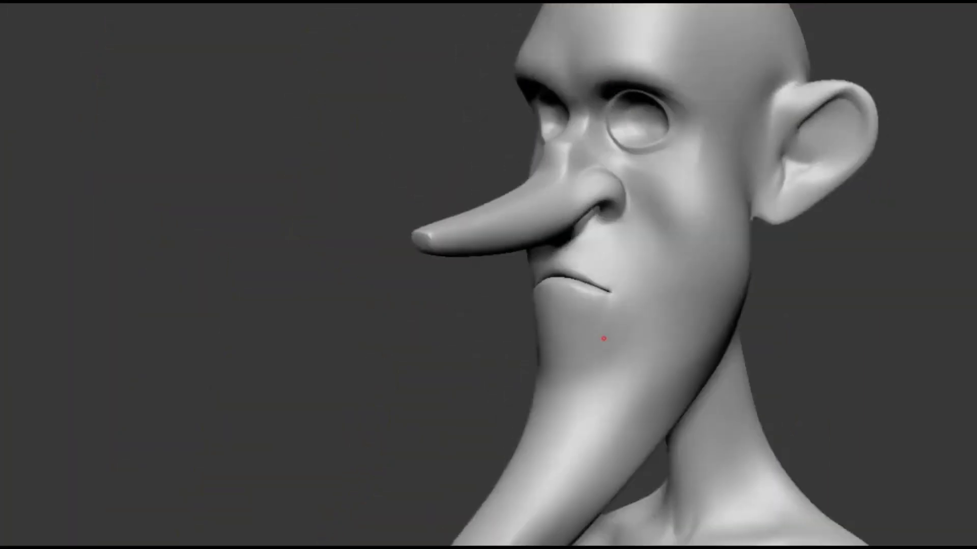
{"action": "scroll", "coordinate": [590, 310], "scroll_direction": "up", "scroll_amount": 4}
{"action": "mouse_move", "coordinate": [573, 311]}
{"action": "middle_mouse_down"}
{"action": "mouse_move", "coordinate": [586, 405]}
{"action": "mouse_move", "coordinate": [562, 332]}
{"action": "mouse_move", "coordinate": [615, 392]}
{"action": "mouse_move", "coordinate": [617, 360]}
{"action": "mouse_move", "coordinate": [682, 399]}
{"action": "middle_mouse_up"}
{"action": "scroll", "coordinate": [569, 326], "scroll_direction": "up", "scroll_amount": 2}
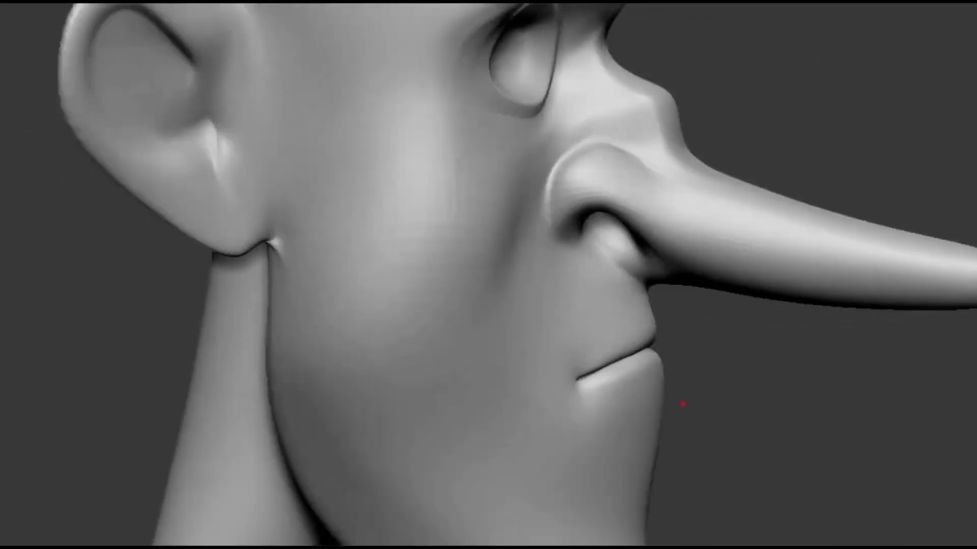
{"action": "scroll", "coordinate": [590, 355], "scroll_direction": "up", "scroll_amount": 3}
{"action": "scroll", "coordinate": [599, 385], "scroll_direction": "down", "scroll_amount": 2}
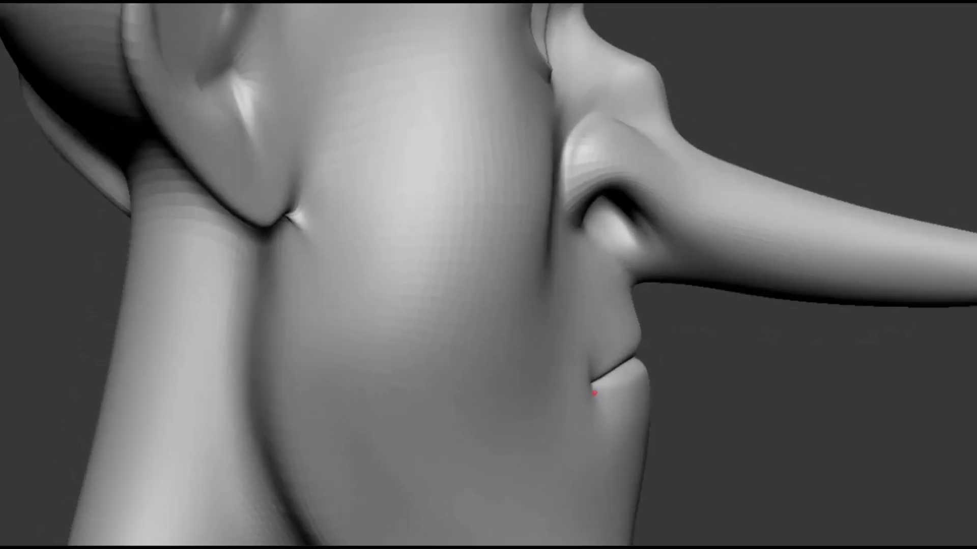
{"action": "scroll", "coordinate": [594, 394], "scroll_direction": "down", "scroll_amount": 3}
{"action": "mouse_move", "coordinate": [594, 393]}
{"action": "middle_mouse_down"}
{"action": "mouse_move", "coordinate": [656, 386]}
{"action": "mouse_move", "coordinate": [680, 348]}
{"action": "middle_mouse_up"}
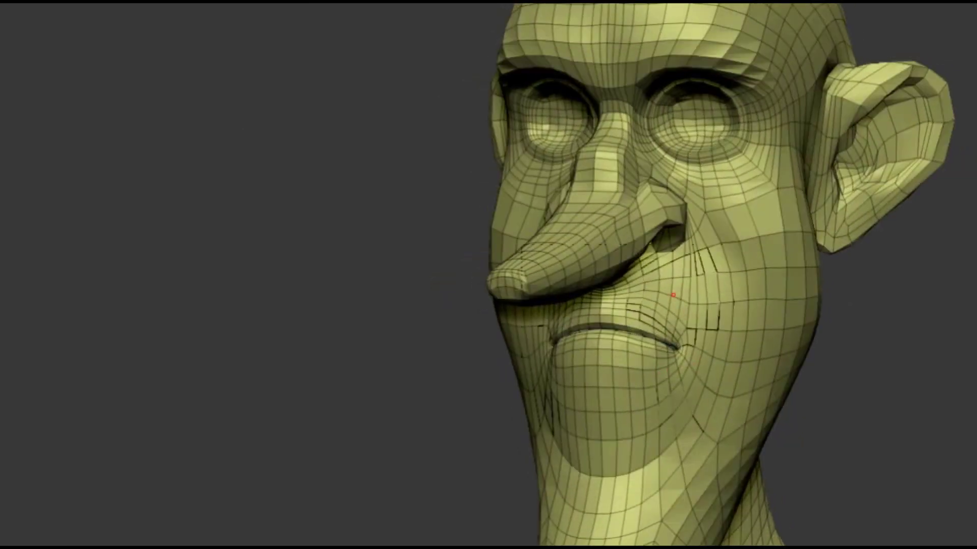
Step: Zoom the view out on the polygrouped torso with its tall flared collar
{"action": "scroll", "coordinate": [673, 295], "scroll_direction": "down", "scroll_amount": 5}
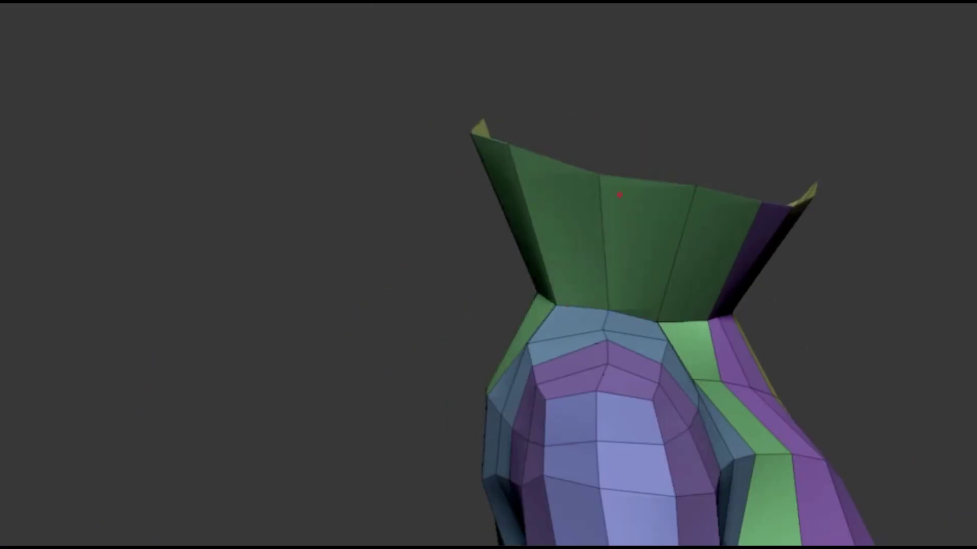
Step: Orbit around the collar to inspect its rim, sides and front
{"action": "middle_click_drag", "start_coordinate": [597, 282], "coordinate": [633, 207]}
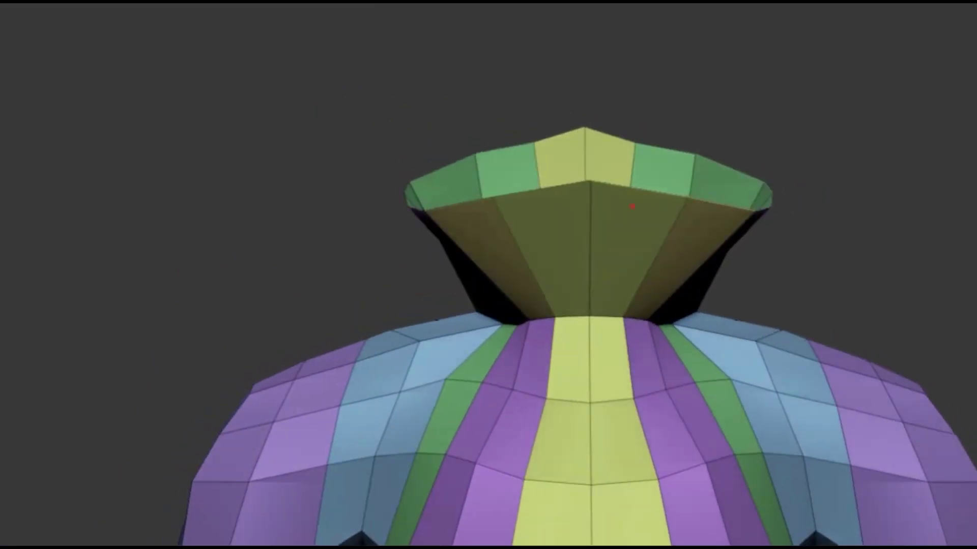
{"action": "mouse_move", "coordinate": [588, 148]}
{"action": "middle_mouse_down"}
{"action": "mouse_move", "coordinate": [562, 263]}
{"action": "mouse_move", "coordinate": [621, 261]}
{"action": "mouse_move", "coordinate": [678, 220]}
{"action": "mouse_move", "coordinate": [627, 222]}
{"action": "middle_mouse_up"}
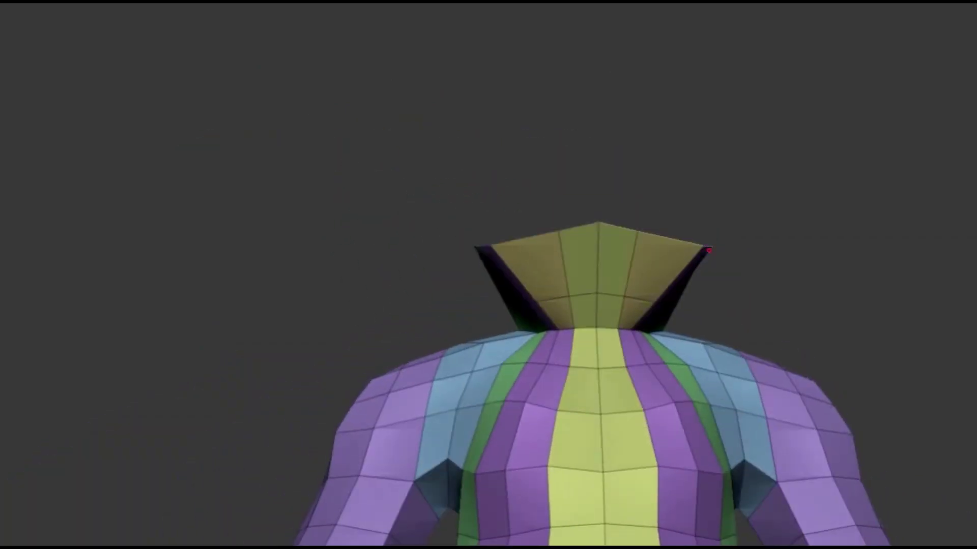
{"action": "mouse_move", "coordinate": [708, 250]}
{"action": "middle_mouse_down"}
{"action": "mouse_move", "coordinate": [676, 297]}
{"action": "mouse_move", "coordinate": [716, 384]}
{"action": "mouse_move", "coordinate": [656, 365]}
{"action": "middle_mouse_up"}
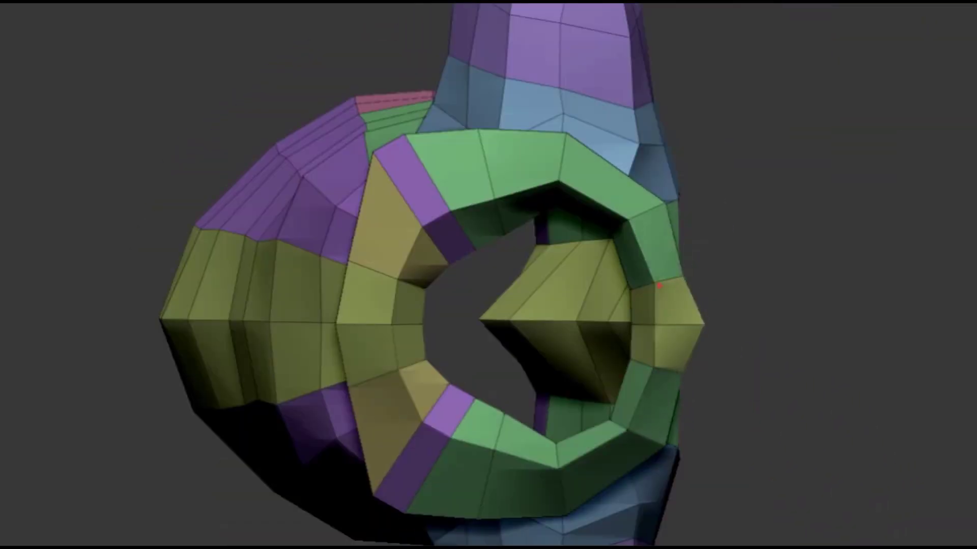
{"action": "mouse_move", "coordinate": [662, 373]}
{"action": "middle_mouse_down"}
{"action": "mouse_move", "coordinate": [652, 224]}
{"action": "mouse_move", "coordinate": [653, 348]}
{"action": "middle_mouse_up"}
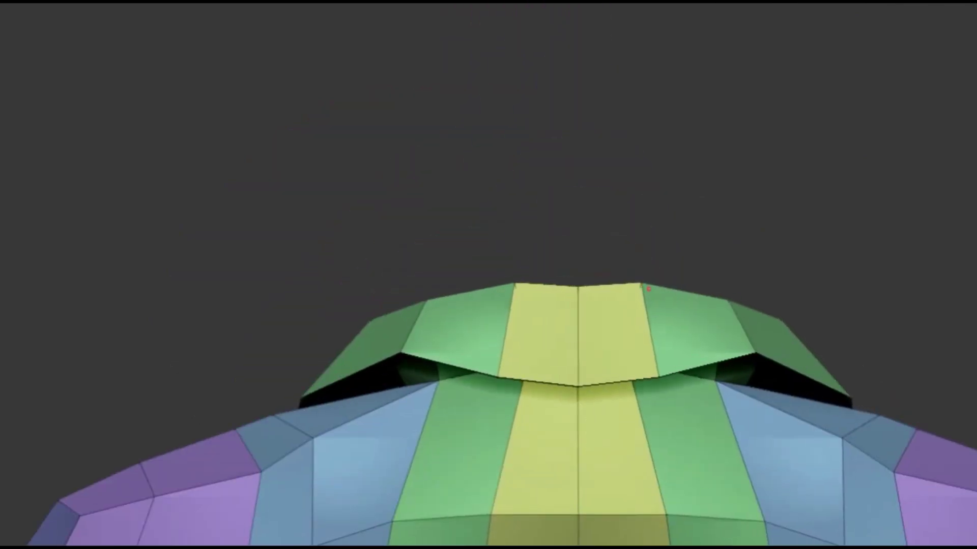
{"action": "middle_click_drag", "start_coordinate": [712, 344], "coordinate": [648, 469]}
{"action": "middle_click_drag", "start_coordinate": [592, 385], "coordinate": [556, 375]}
{"action": "middle_click_drag", "start_coordinate": [655, 415], "coordinate": [661, 311]}
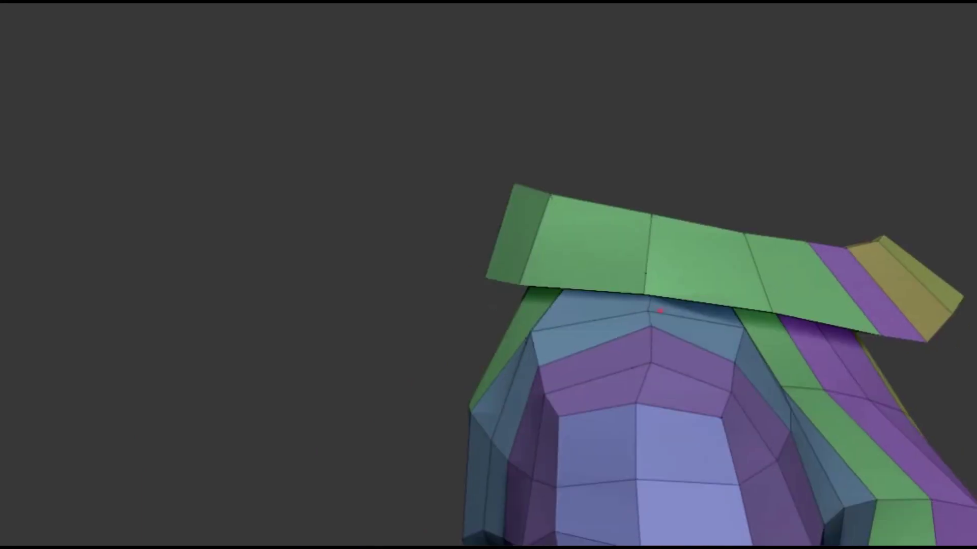
{"action": "mouse_move", "coordinate": [592, 356]}
{"action": "middle_mouse_down"}
{"action": "mouse_move", "coordinate": [617, 371]}
{"action": "mouse_move", "coordinate": [617, 421]}
{"action": "mouse_move", "coordinate": [702, 340]}
{"action": "middle_mouse_up"}
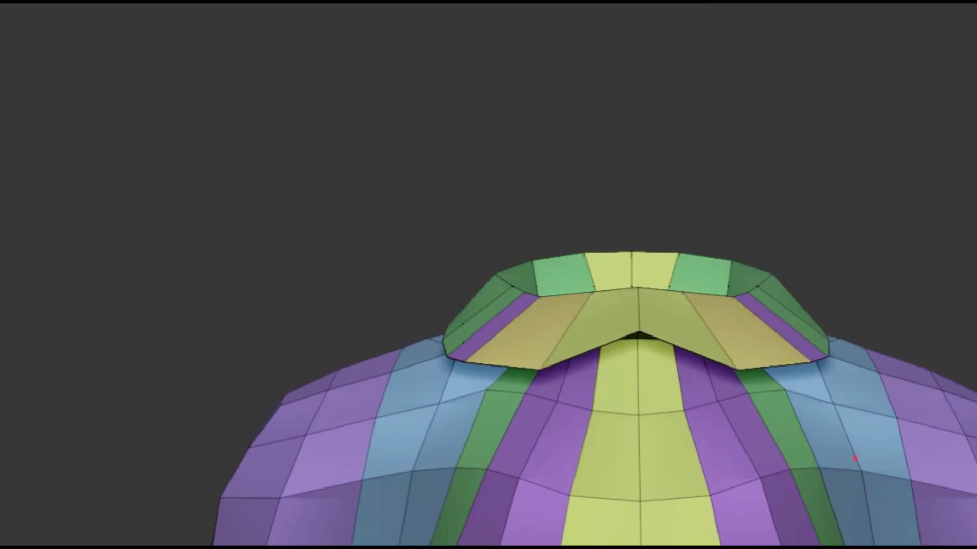
{"action": "mouse_move", "coordinate": [939, 534]}
{"action": "middle_mouse_down"}
{"action": "mouse_move", "coordinate": [706, 331]}
{"action": "mouse_move", "coordinate": [651, 265]}
{"action": "middle_mouse_up"}
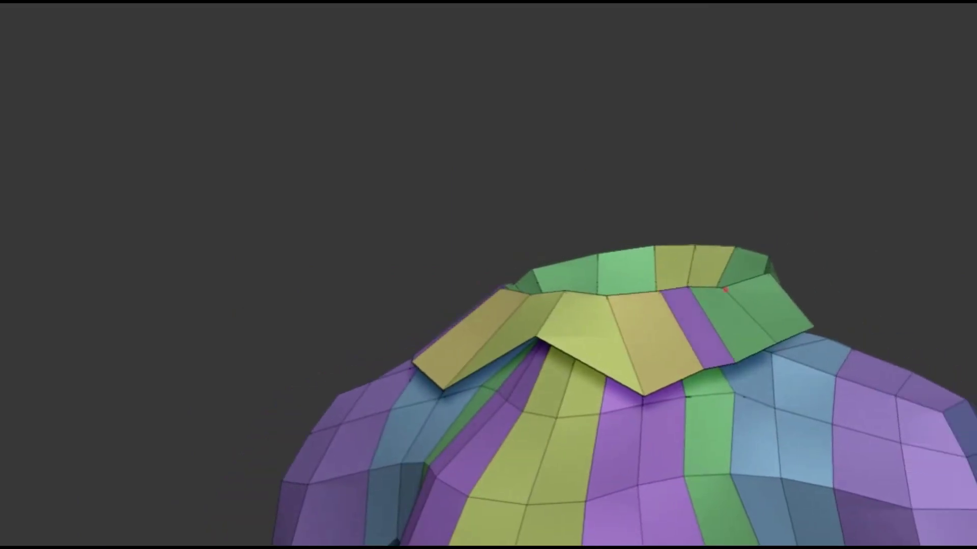
{"action": "mouse_move", "coordinate": [725, 289]}
{"action": "middle_mouse_down"}
{"action": "mouse_move", "coordinate": [563, 294]}
{"action": "mouse_move", "coordinate": [582, 399]}
{"action": "mouse_move", "coordinate": [525, 261]}
{"action": "mouse_move", "coordinate": [461, 367]}
{"action": "mouse_move", "coordinate": [633, 344]}
{"action": "mouse_move", "coordinate": [670, 374]}
{"action": "middle_mouse_up"}
Step: Zoom the view in and out on the front of the folded collar
{"action": "scroll", "coordinate": [670, 374], "scroll_direction": "down", "scroll_amount": 5}
{"action": "scroll", "coordinate": [670, 372], "scroll_direction": "down", "scroll_amount": 3}
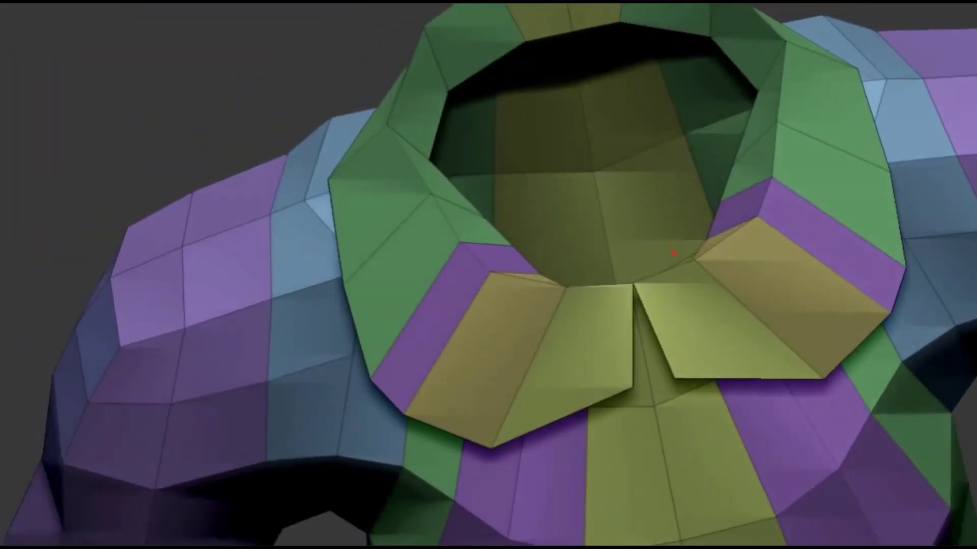
{"action": "scroll", "coordinate": [670, 349], "scroll_direction": "up", "scroll_amount": 8}
{"action": "scroll", "coordinate": [670, 349], "scroll_direction": "down", "scroll_amount": 3}
{"action": "scroll", "coordinate": [671, 349], "scroll_direction": "down", "scroll_amount": 3}
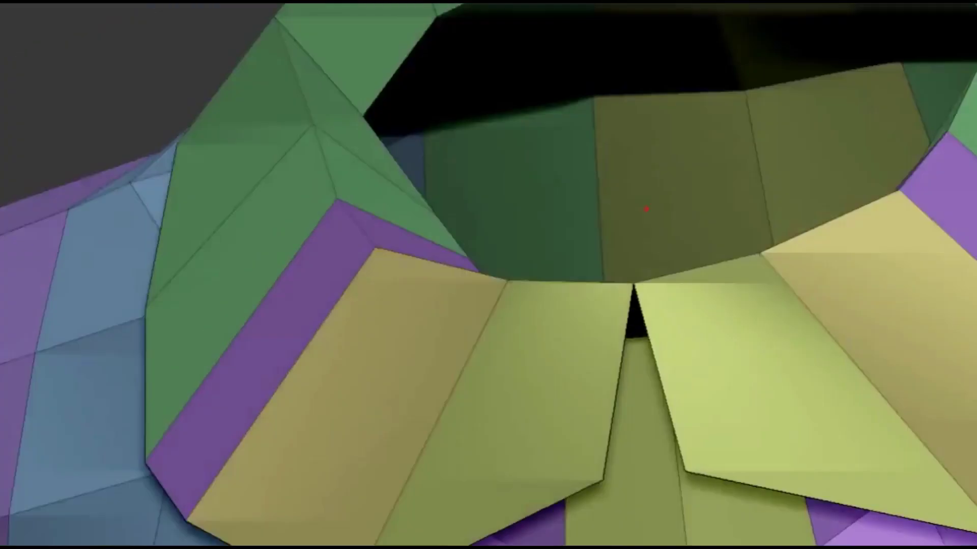
{"action": "scroll", "coordinate": [671, 349], "scroll_direction": "down", "scroll_amount": 3}
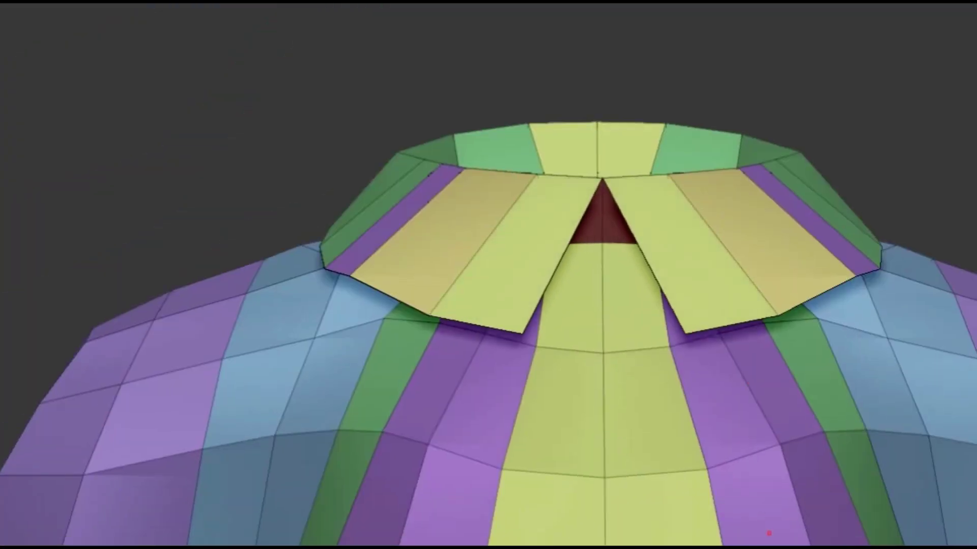
Step: Orbit around the torso to check the collar from the side and back
{"action": "scroll", "coordinate": [729, 463], "scroll_direction": "down", "scroll_amount": 2}
{"action": "mouse_move", "coordinate": [646, 307]}
{"action": "middle_mouse_down"}
{"action": "mouse_move", "coordinate": [678, 375]}
{"action": "mouse_move", "coordinate": [603, 375]}
{"action": "mouse_move", "coordinate": [659, 448]}
{"action": "middle_mouse_up"}
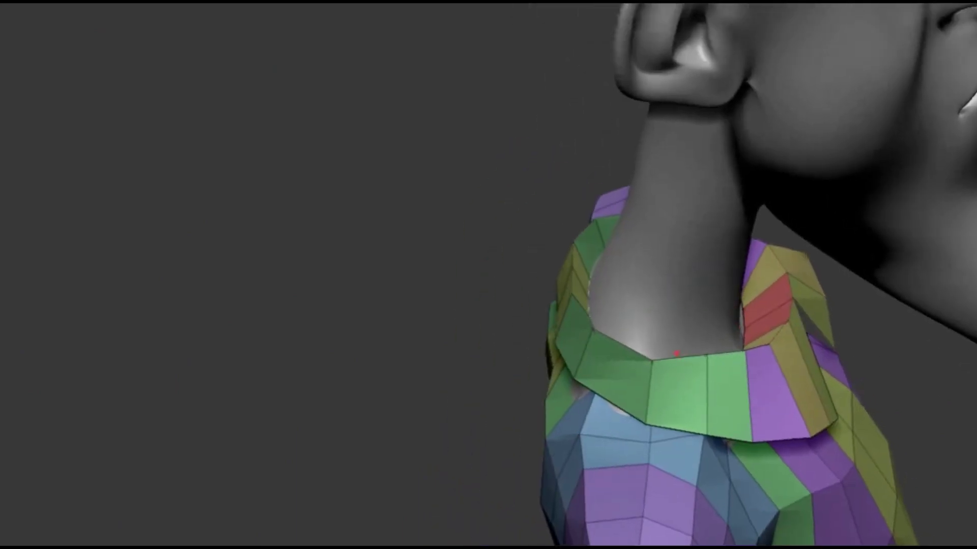
{"action": "mouse_move", "coordinate": [638, 266]}
{"action": "middle_mouse_down"}
{"action": "mouse_move", "coordinate": [902, 473]}
{"action": "mouse_move", "coordinate": [763, 366]}
{"action": "mouse_move", "coordinate": [621, 279]}
{"action": "middle_mouse_up"}
{"action": "scroll", "coordinate": [653, 309], "scroll_direction": "up", "scroll_amount": 2}
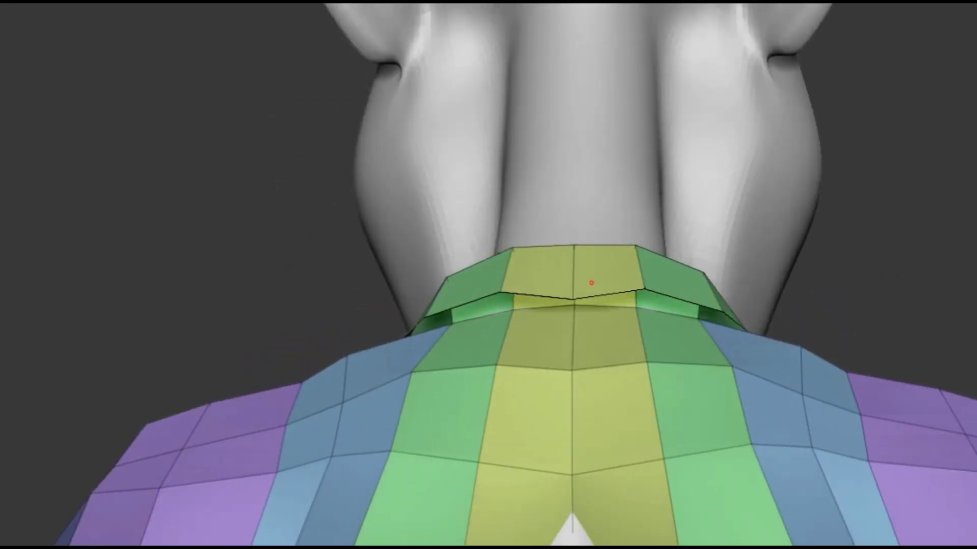
{"action": "scroll", "coordinate": [554, 278], "scroll_direction": "down", "scroll_amount": 3}
{"action": "middle_click_drag", "start_coordinate": [687, 225], "coordinate": [632, 254]}
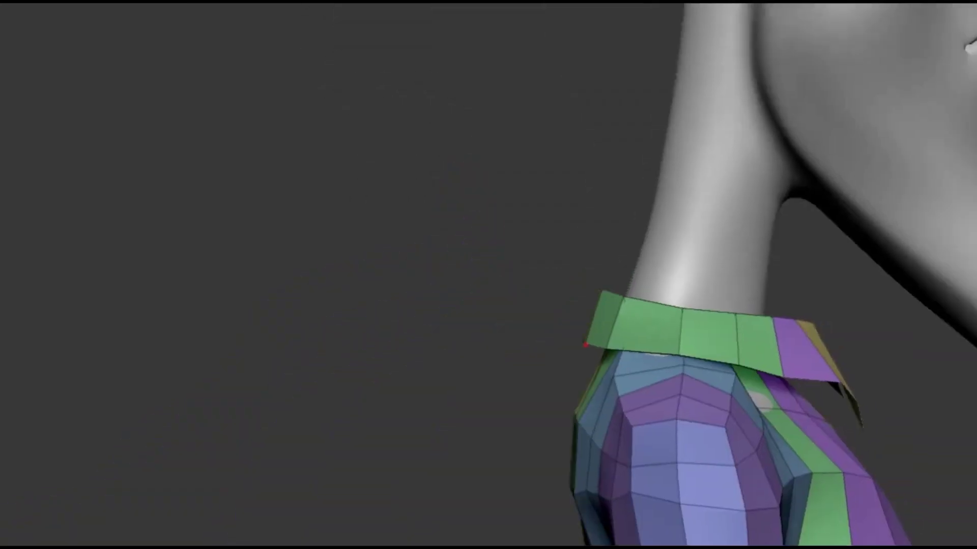
{"action": "middle_click_drag", "start_coordinate": [658, 294], "coordinate": [626, 275]}
{"action": "middle_click_drag", "start_coordinate": [638, 316], "coordinate": [640, 331]}
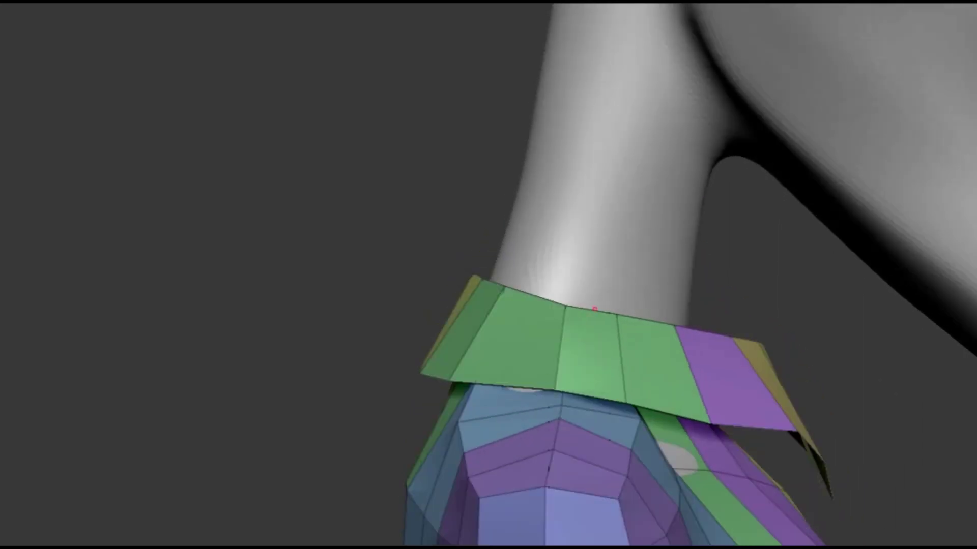
Step: Check the pointed lapel flaps around the neck from low, side and front angles
{"action": "middle_click_drag", "start_coordinate": [465, 327], "coordinate": [549, 309]}
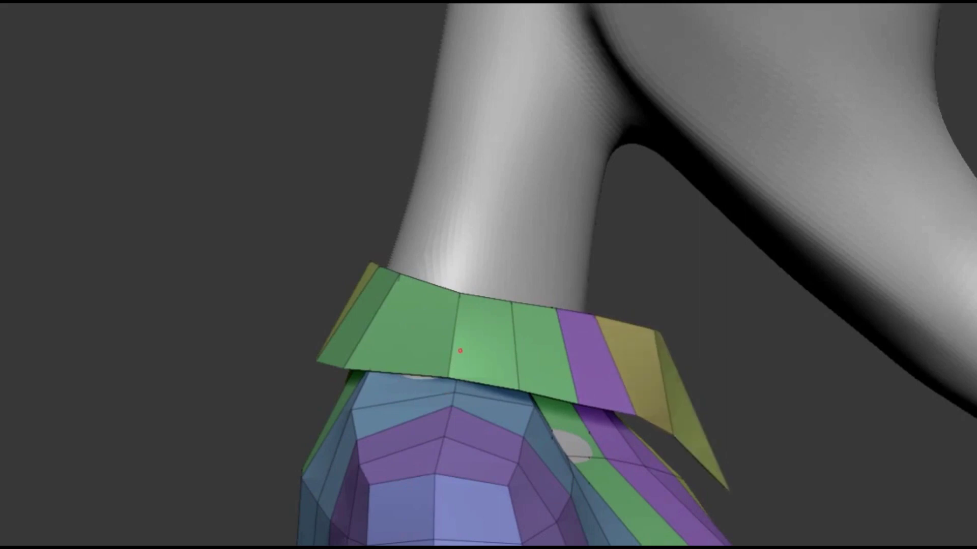
{"action": "mouse_move", "coordinate": [503, 310]}
{"action": "middle_mouse_down"}
{"action": "mouse_move", "coordinate": [618, 287]}
{"action": "mouse_move", "coordinate": [646, 268]}
{"action": "middle_mouse_up"}
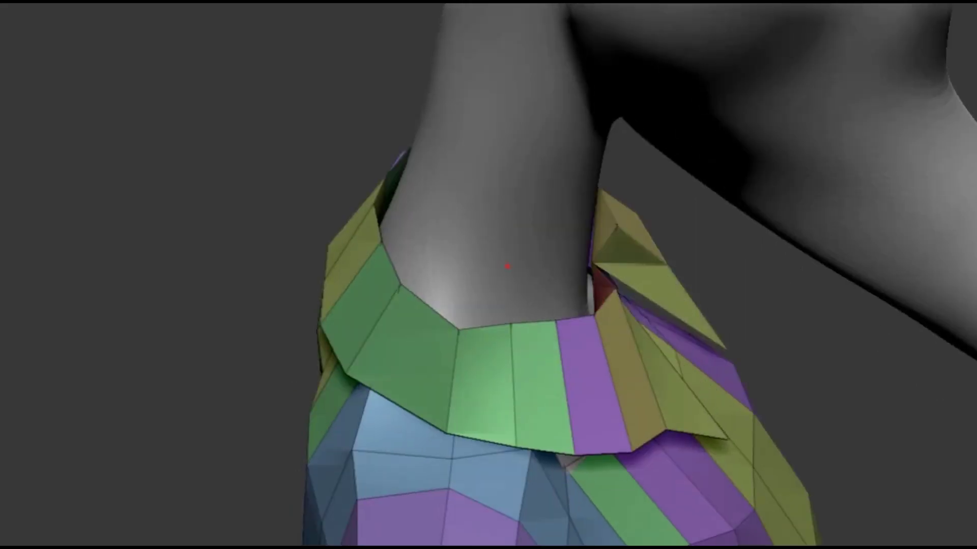
{"action": "mouse_move", "coordinate": [554, 278]}
{"action": "middle_mouse_down"}
{"action": "mouse_move", "coordinate": [611, 287]}
{"action": "mouse_move", "coordinate": [570, 290]}
{"action": "mouse_move", "coordinate": [669, 296]}
{"action": "middle_mouse_up"}
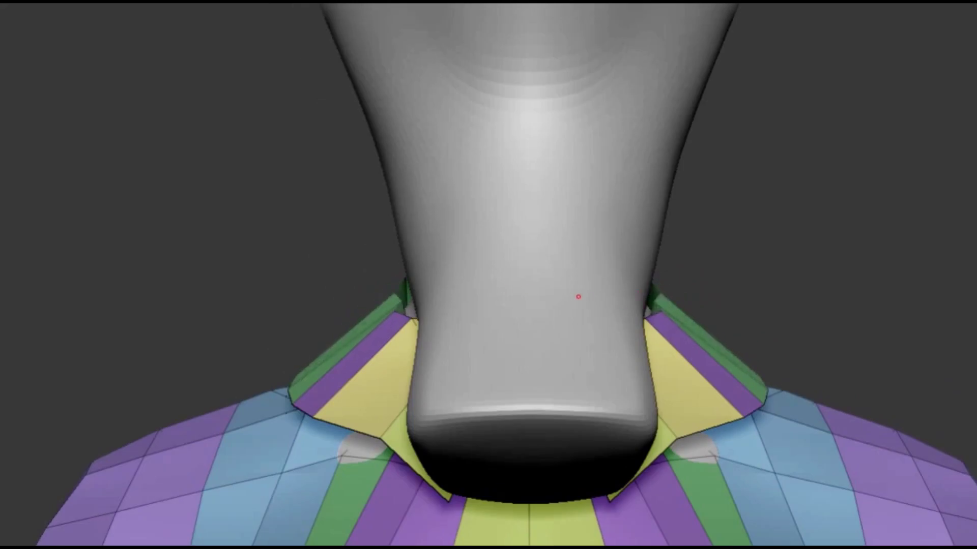
{"action": "middle_click_drag", "start_coordinate": [588, 309], "coordinate": [524, 345]}
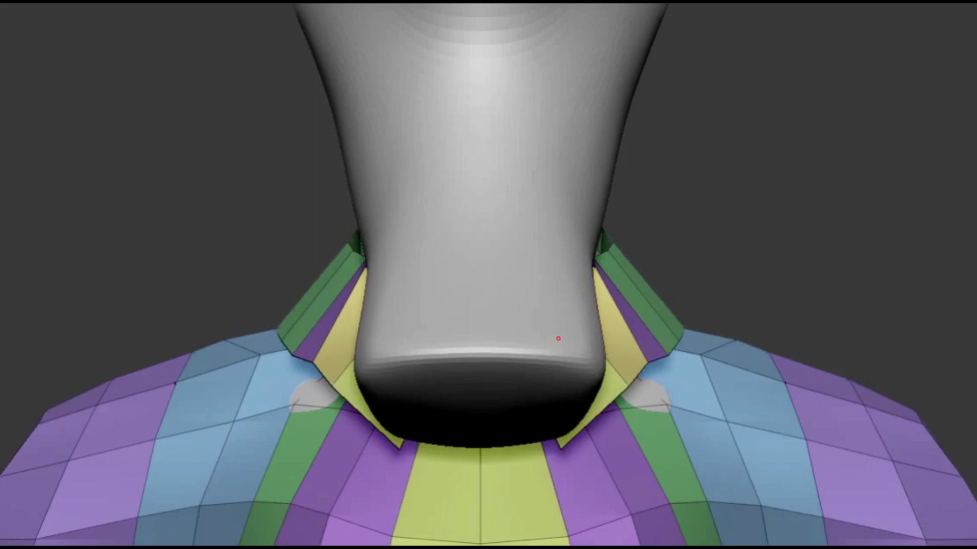
{"action": "mouse_move", "coordinate": [645, 311]}
{"action": "middle_mouse_down"}
{"action": "mouse_move", "coordinate": [632, 276]}
{"action": "mouse_move", "coordinate": [595, 307]}
{"action": "mouse_move", "coordinate": [567, 281]}
{"action": "middle_mouse_up"}
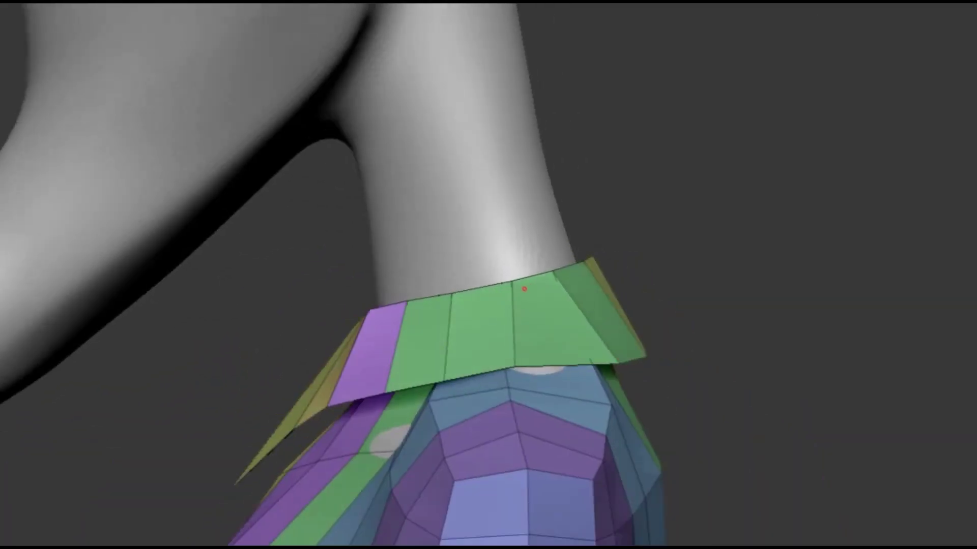
{"action": "mouse_move", "coordinate": [495, 309]}
{"action": "middle_mouse_down"}
{"action": "mouse_move", "coordinate": [636, 381]}
{"action": "mouse_move", "coordinate": [636, 369]}
{"action": "middle_mouse_up"}
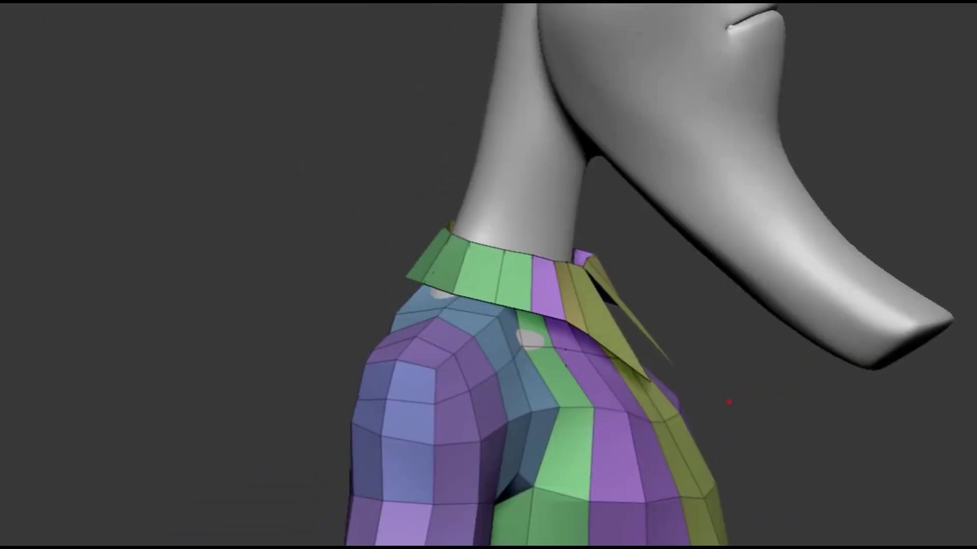
{"action": "middle_click_drag", "start_coordinate": [729, 402], "coordinate": [491, 307]}
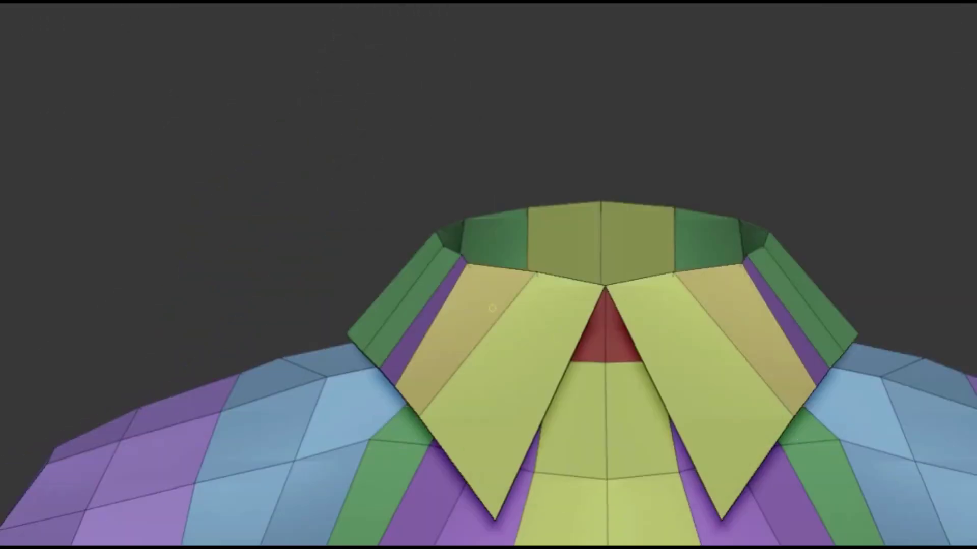
Step: Orbit into and around the collar ring to view its thick top rim
{"action": "mouse_move", "coordinate": [621, 282]}
{"action": "middle_mouse_down"}
{"action": "mouse_move", "coordinate": [702, 359]}
{"action": "mouse_move", "coordinate": [475, 245]}
{"action": "middle_mouse_up"}
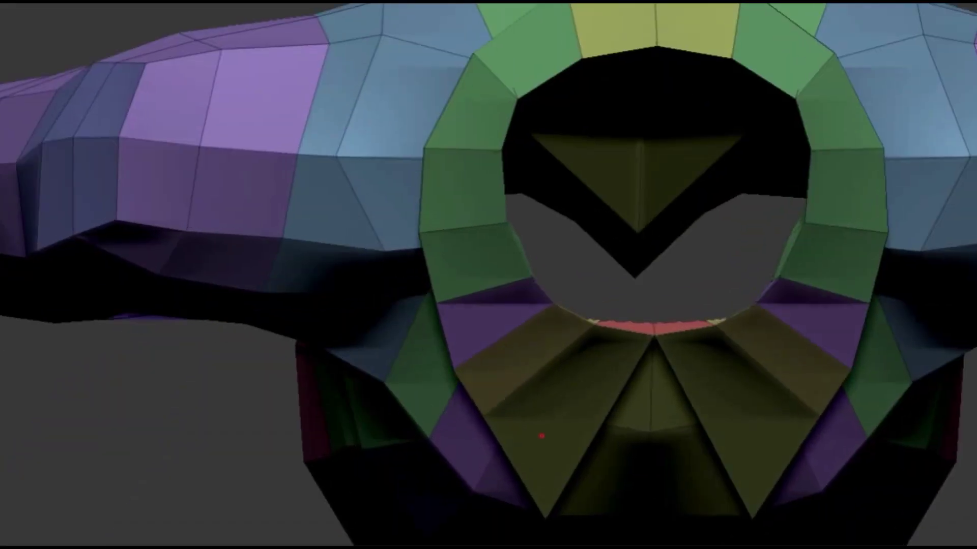
{"action": "mouse_move", "coordinate": [541, 436]}
{"action": "middle_mouse_down"}
{"action": "mouse_move", "coordinate": [580, 358]}
{"action": "mouse_move", "coordinate": [573, 334]}
{"action": "mouse_move", "coordinate": [674, 371]}
{"action": "mouse_move", "coordinate": [559, 327]}
{"action": "mouse_move", "coordinate": [611, 326]}
{"action": "mouse_move", "coordinate": [563, 258]}
{"action": "mouse_move", "coordinate": [485, 258]}
{"action": "mouse_move", "coordinate": [534, 341]}
{"action": "mouse_move", "coordinate": [488, 305]}
{"action": "mouse_move", "coordinate": [358, 253]}
{"action": "mouse_move", "coordinate": [452, 359]}
{"action": "middle_mouse_up"}
{"action": "middle_click_drag", "start_coordinate": [422, 301], "coordinate": [448, 324]}
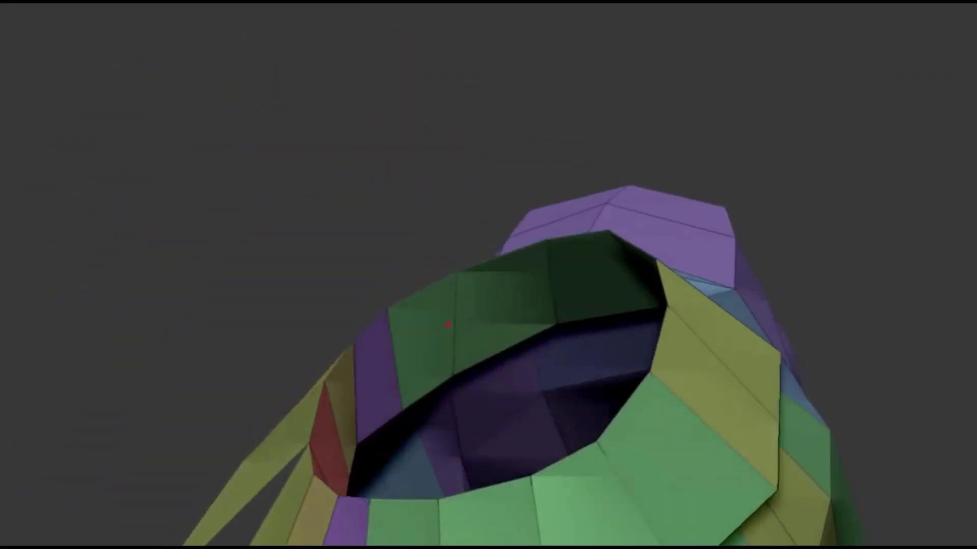
{"action": "mouse_move", "coordinate": [534, 323]}
{"action": "middle_mouse_down"}
{"action": "mouse_move", "coordinate": [457, 355]}
{"action": "mouse_move", "coordinate": [494, 319]}
{"action": "middle_mouse_up"}
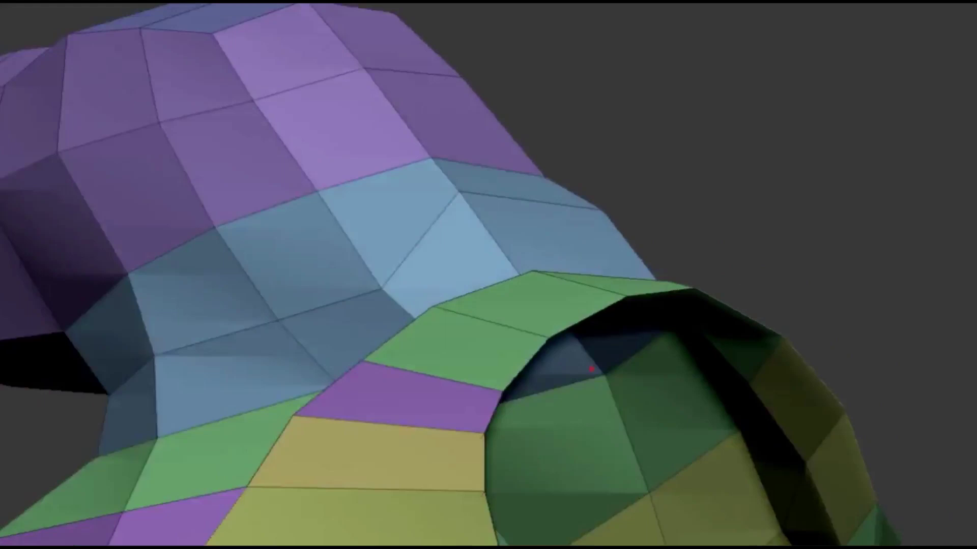
{"action": "mouse_move", "coordinate": [555, 295]}
{"action": "middle_mouse_down"}
{"action": "mouse_move", "coordinate": [591, 297]}
{"action": "mouse_move", "coordinate": [584, 414]}
{"action": "mouse_move", "coordinate": [530, 315]}
{"action": "mouse_move", "coordinate": [645, 360]}
{"action": "mouse_move", "coordinate": [477, 340]}
{"action": "mouse_move", "coordinate": [617, 421]}
{"action": "mouse_move", "coordinate": [540, 149]}
{"action": "middle_mouse_up"}
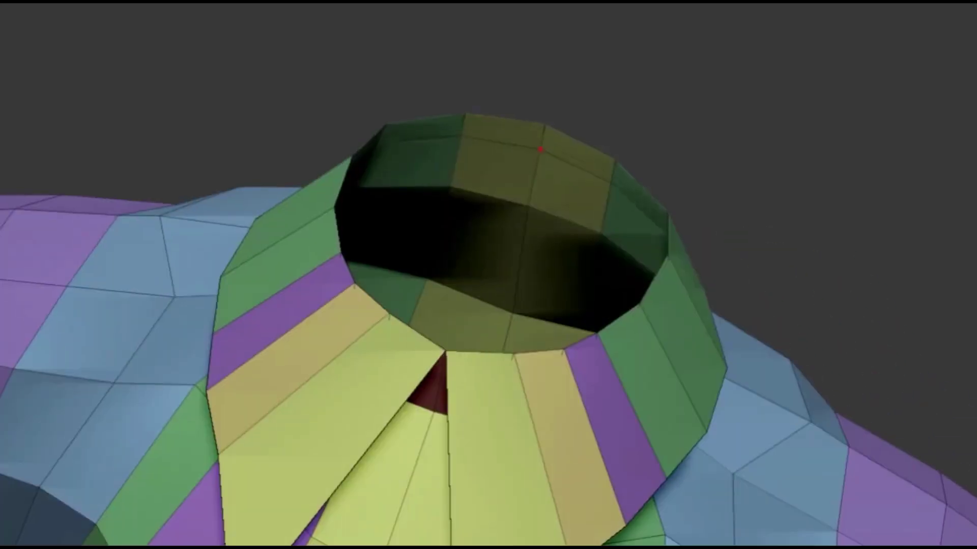
Step: Remove the collar's thick top rim and inspect the thinner neck opening up close
{"action": "left_click_drag", "start_coordinate": [533, 143], "coordinate": [538, 123]}
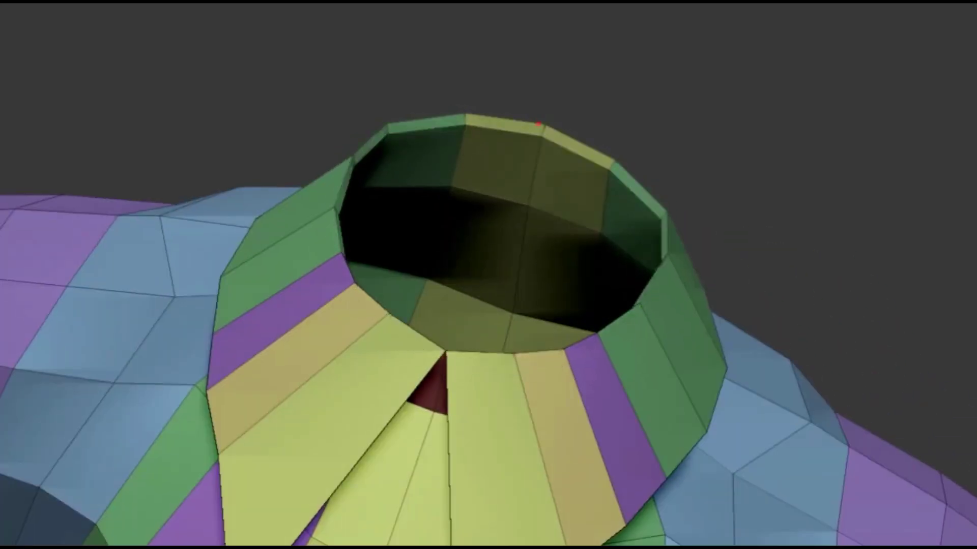
{"action": "mouse_move", "coordinate": [548, 117]}
{"action": "middle_mouse_down"}
{"action": "mouse_move", "coordinate": [523, 163]}
{"action": "mouse_move", "coordinate": [579, 258]}
{"action": "middle_mouse_up"}
{"action": "scroll", "coordinate": [528, 337], "scroll_direction": "up", "scroll_amount": 4}
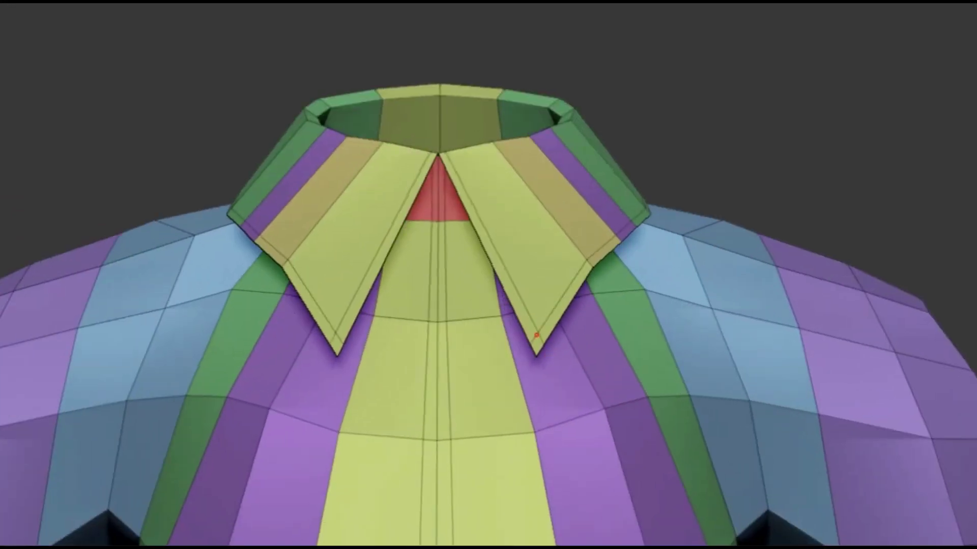
{"action": "scroll", "coordinate": [524, 295], "scroll_direction": "down", "scroll_amount": 5}
{"action": "mouse_move", "coordinate": [504, 244]}
{"action": "middle_mouse_down"}
{"action": "mouse_move", "coordinate": [529, 270]}
{"action": "mouse_move", "coordinate": [513, 275]}
{"action": "middle_mouse_up"}
{"action": "scroll", "coordinate": [557, 272], "scroll_direction": "up", "scroll_amount": 6}
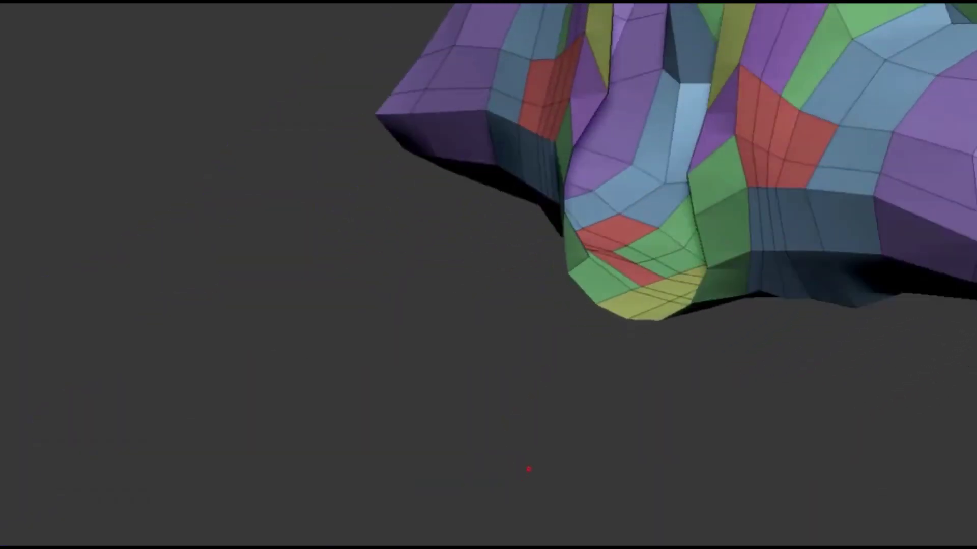
Step: Orbit and zoom to inspect the collar and front of the jacket torso
{"action": "middle_click_drag", "start_coordinate": [528, 469], "coordinate": [943, 345]}
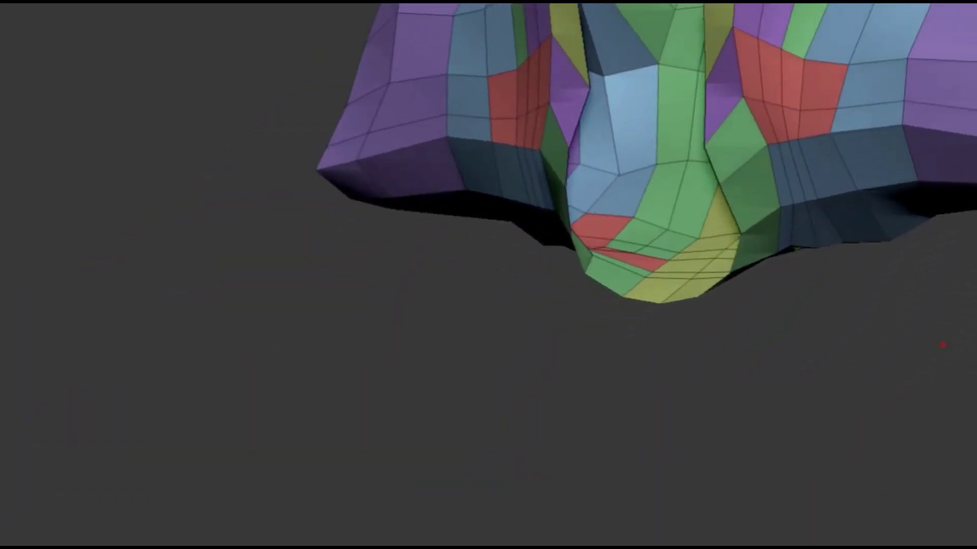
{"action": "mouse_move", "coordinate": [949, 116]}
{"action": "middle_mouse_down"}
{"action": "mouse_move", "coordinate": [577, 294]}
{"action": "mouse_move", "coordinate": [619, 187]}
{"action": "mouse_move", "coordinate": [623, 304]}
{"action": "mouse_move", "coordinate": [587, 332]}
{"action": "mouse_move", "coordinate": [579, 352]}
{"action": "middle_mouse_up"}
{"action": "scroll", "coordinate": [579, 346], "scroll_direction": "up", "scroll_amount": 3}
{"action": "scroll", "coordinate": [576, 333], "scroll_direction": "up", "scroll_amount": 3}
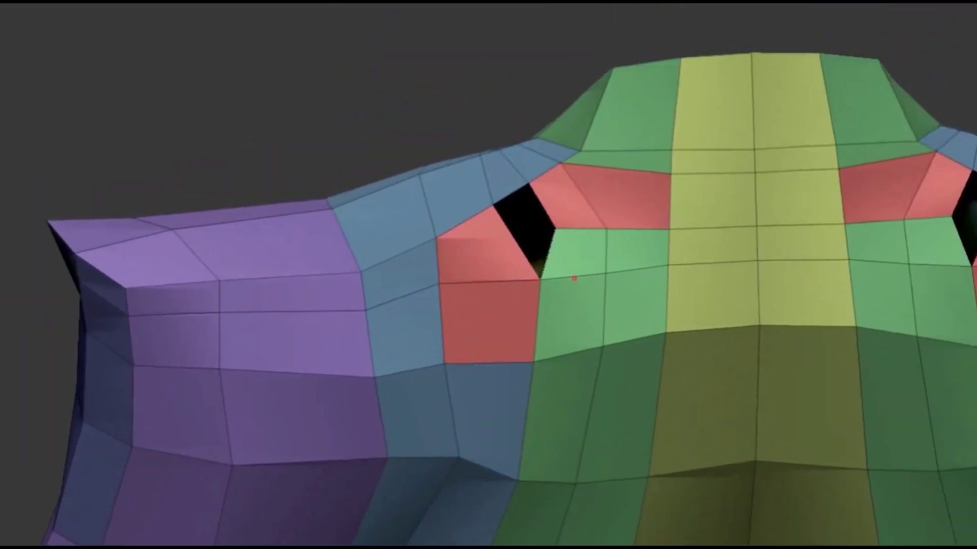
{"action": "scroll", "coordinate": [573, 318], "scroll_direction": "up", "scroll_amount": 1}
{"action": "middle_click_drag", "start_coordinate": [573, 319], "coordinate": [556, 370]}
Step: Check the red upper-back panels from below, then turn the jacket to its front
{"action": "scroll", "coordinate": [556, 370], "scroll_direction": "down", "scroll_amount": 2}
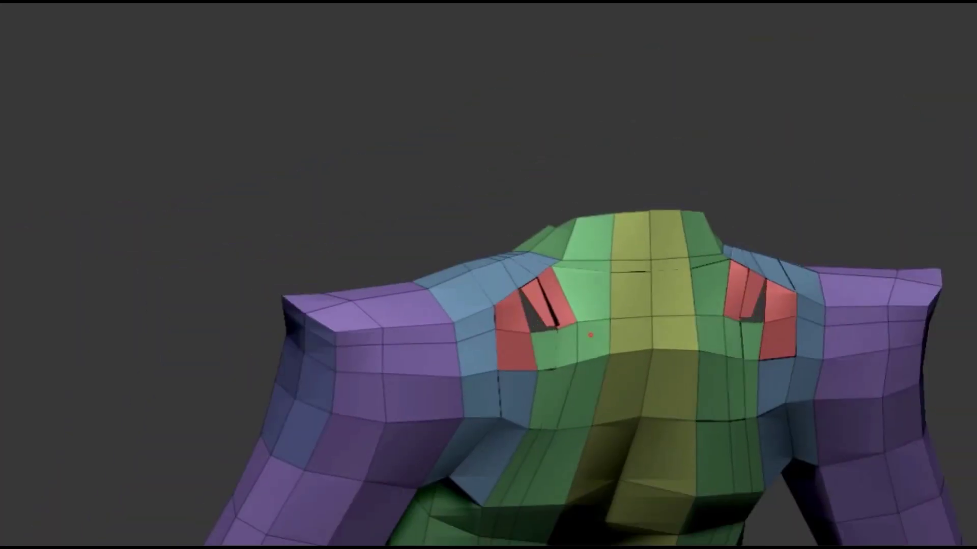
{"action": "scroll", "coordinate": [567, 384], "scroll_direction": "down", "scroll_amount": 3}
{"action": "scroll", "coordinate": [536, 337], "scroll_direction": "down", "scroll_amount": 1}
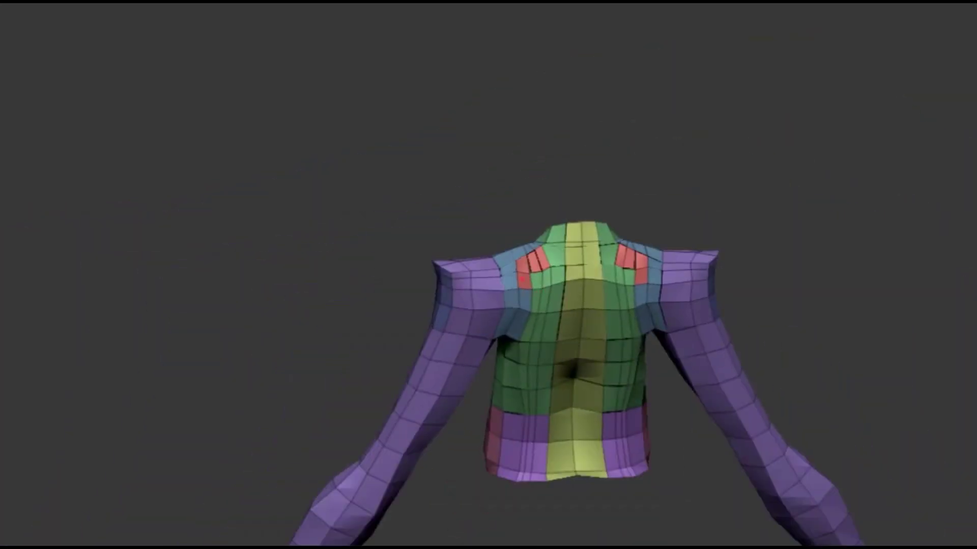
{"action": "middle_click_drag", "start_coordinate": [531, 436], "coordinate": [555, 378]}
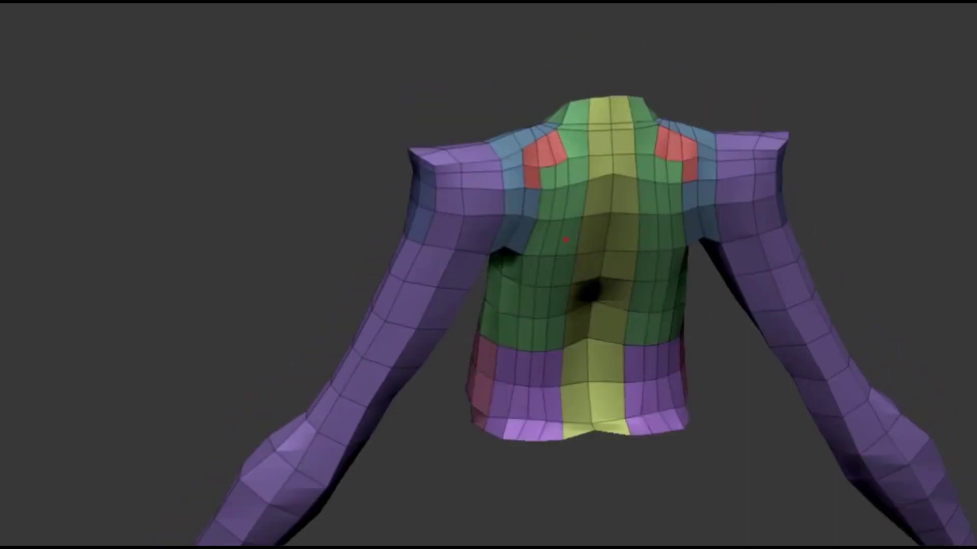
{"action": "middle_click_drag", "start_coordinate": [560, 143], "coordinate": [593, 228]}
{"action": "middle_click_drag", "start_coordinate": [545, 265], "coordinate": [581, 335]}
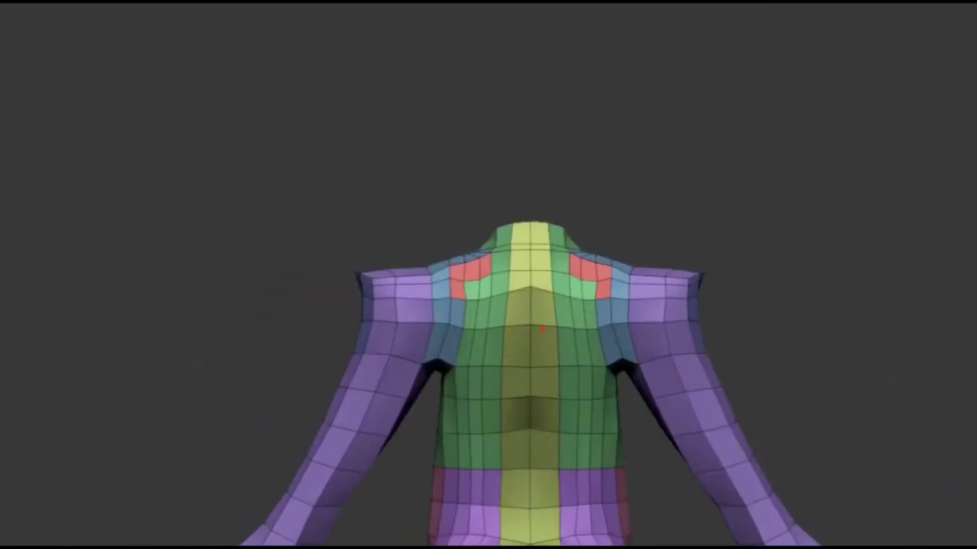
{"action": "scroll", "coordinate": [580, 335], "scroll_direction": "down", "scroll_amount": 3}
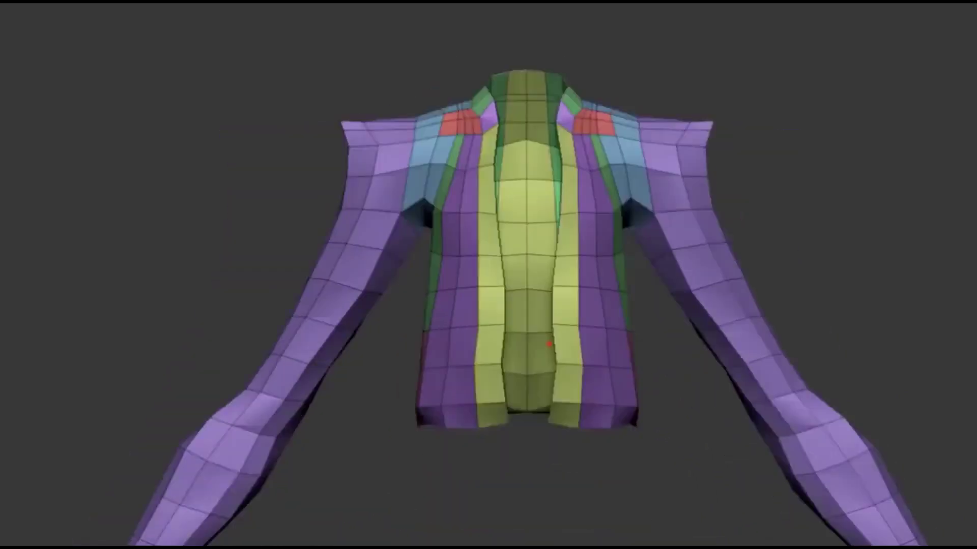
{"action": "scroll", "coordinate": [577, 316], "scroll_direction": "up", "scroll_amount": 4}
{"action": "scroll", "coordinate": [574, 299], "scroll_direction": "down", "scroll_amount": 4}
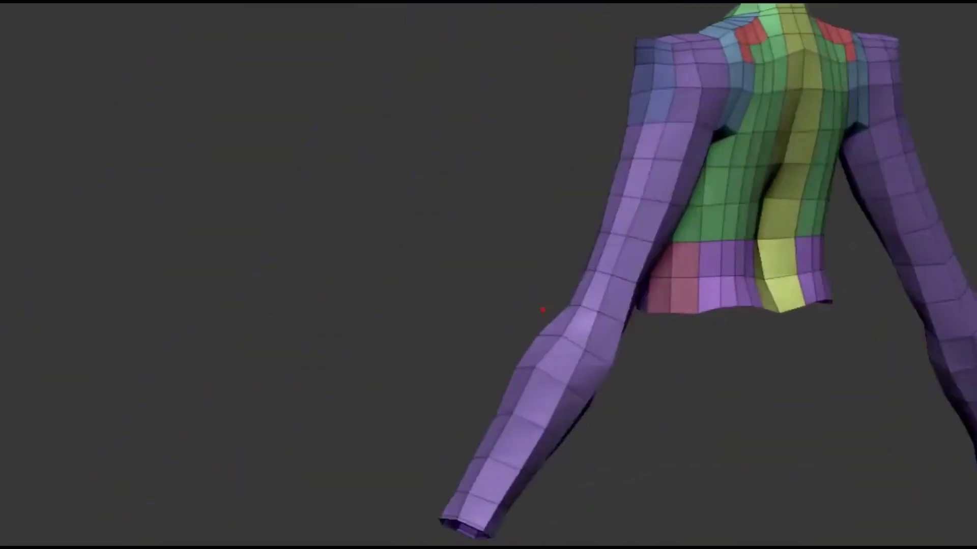
{"action": "middle_click_drag", "start_coordinate": [542, 309], "coordinate": [596, 323]}
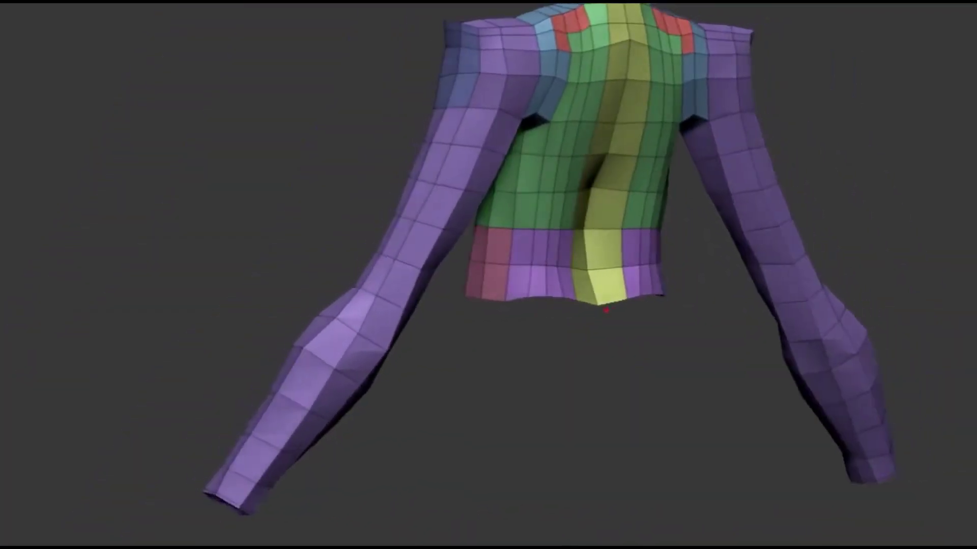
{"action": "mouse_move", "coordinate": [460, 388]}
{"action": "middle_mouse_down"}
{"action": "mouse_move", "coordinate": [566, 349]}
{"action": "mouse_move", "coordinate": [725, 350]}
{"action": "mouse_move", "coordinate": [645, 392]}
{"action": "mouse_move", "coordinate": [649, 338]}
{"action": "mouse_move", "coordinate": [593, 356]}
{"action": "mouse_move", "coordinate": [588, 305]}
{"action": "mouse_move", "coordinate": [554, 402]}
{"action": "middle_mouse_up"}
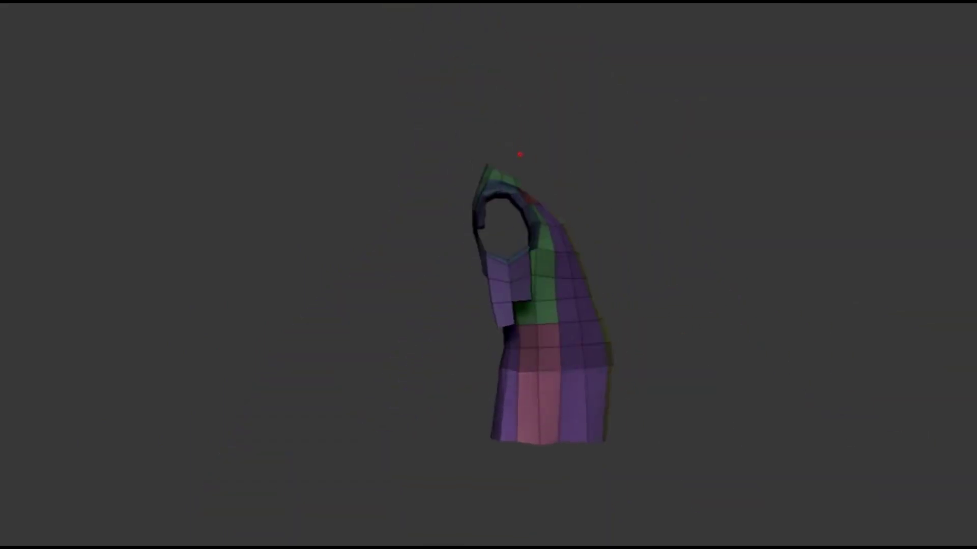
Step: Orbit the jacket to inspect the bottom hem and yellow strip from below and the side
{"action": "mouse_move", "coordinate": [604, 293]}
{"action": "middle_mouse_down"}
{"action": "mouse_move", "coordinate": [556, 399]}
{"action": "mouse_move", "coordinate": [523, 374]}
{"action": "mouse_move", "coordinate": [537, 334]}
{"action": "middle_mouse_up"}
{"action": "middle_click_drag", "start_coordinate": [473, 351], "coordinate": [506, 324]}
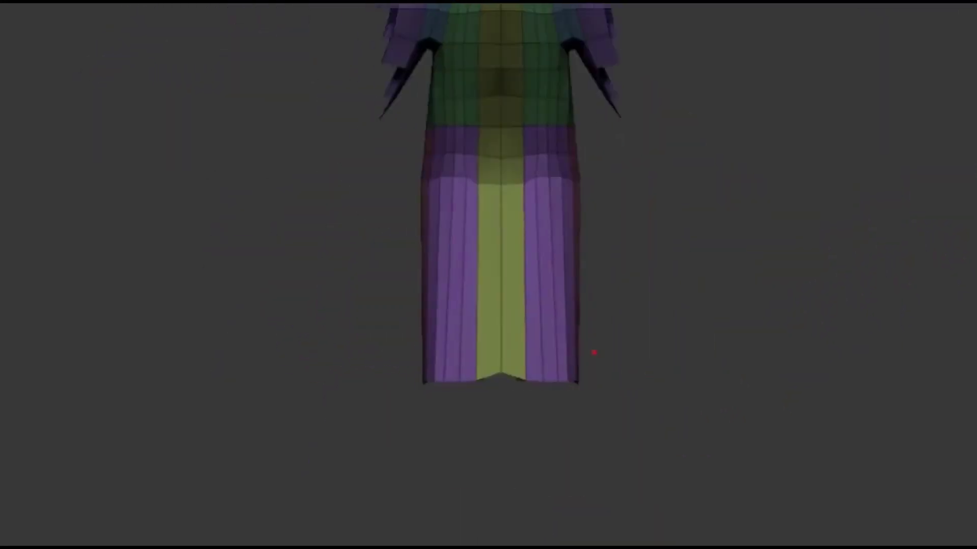
{"action": "middle_click_drag", "start_coordinate": [592, 331], "coordinate": [578, 220]}
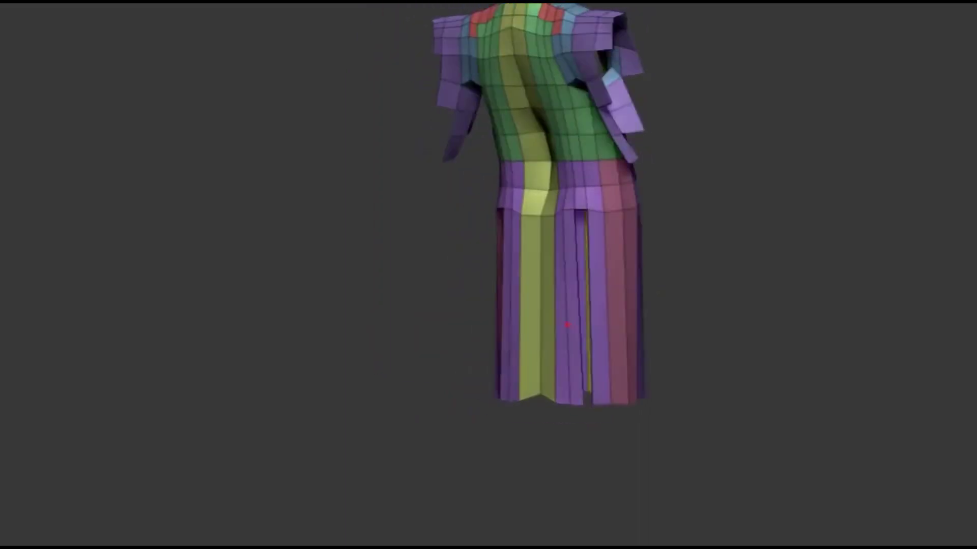
{"action": "mouse_move", "coordinate": [567, 324]}
{"action": "middle_mouse_down"}
{"action": "mouse_move", "coordinate": [509, 319]}
{"action": "mouse_move", "coordinate": [508, 337]}
{"action": "middle_mouse_up"}
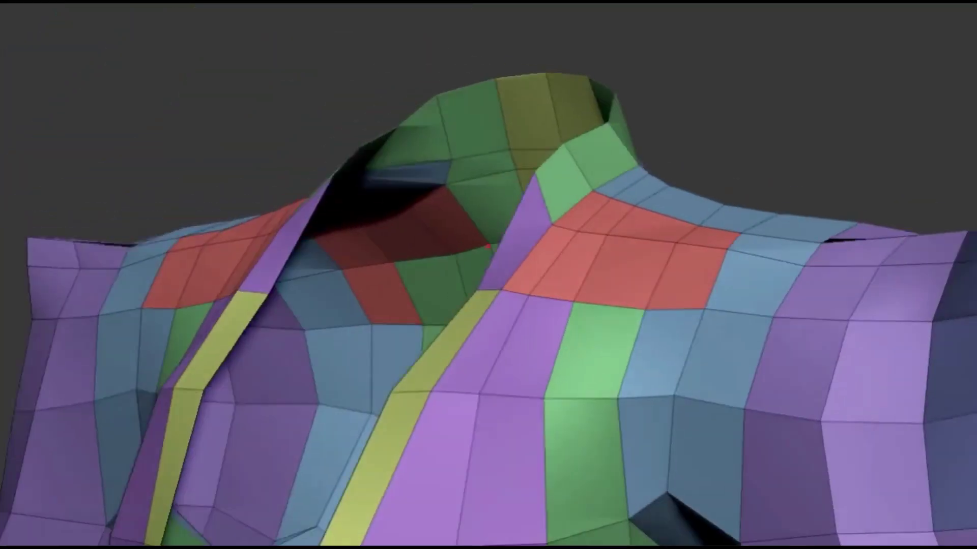
Step: Face the collar straight on and zoom in closer
{"action": "middle_click_drag", "start_coordinate": [489, 246], "coordinate": [532, 294]}
{"action": "scroll", "coordinate": [532, 294], "scroll_direction": "up", "scroll_amount": 5}
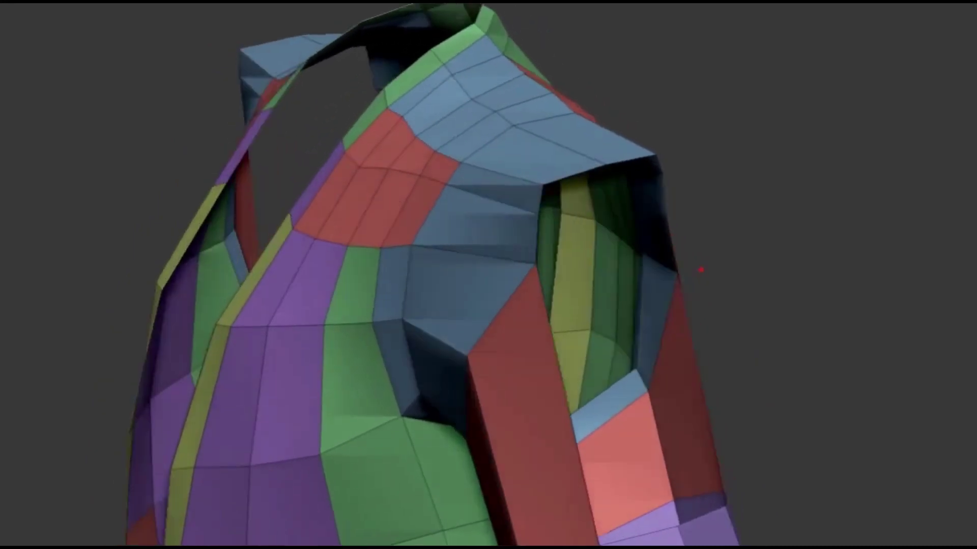
{"action": "left_click_drag", "start_coordinate": [701, 270], "coordinate": [631, 271]}
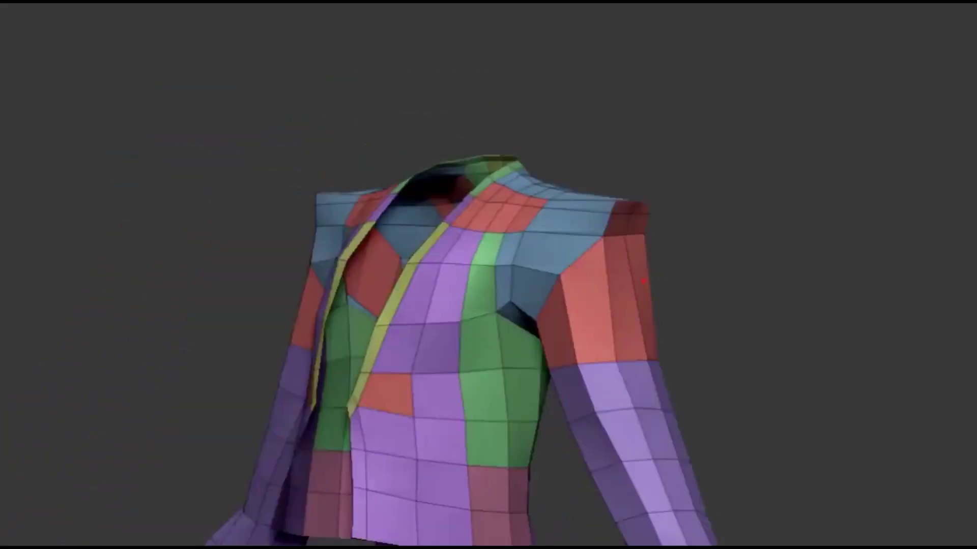
{"action": "mouse_move", "coordinate": [643, 281]}
{"action": "left_mouse_down"}
{"action": "mouse_move", "coordinate": [697, 257]}
{"action": "mouse_move", "coordinate": [606, 301]}
{"action": "mouse_move", "coordinate": [648, 257]}
{"action": "mouse_move", "coordinate": [676, 289]}
{"action": "mouse_move", "coordinate": [695, 258]}
{"action": "mouse_move", "coordinate": [549, 258]}
{"action": "mouse_move", "coordinate": [520, 219]}
{"action": "mouse_move", "coordinate": [561, 251]}
{"action": "left_mouse_up"}
{"action": "mouse_move", "coordinate": [556, 351]}
{"action": "left_mouse_down"}
{"action": "mouse_move", "coordinate": [604, 272]}
{"action": "mouse_move", "coordinate": [554, 304]}
{"action": "left_mouse_up"}
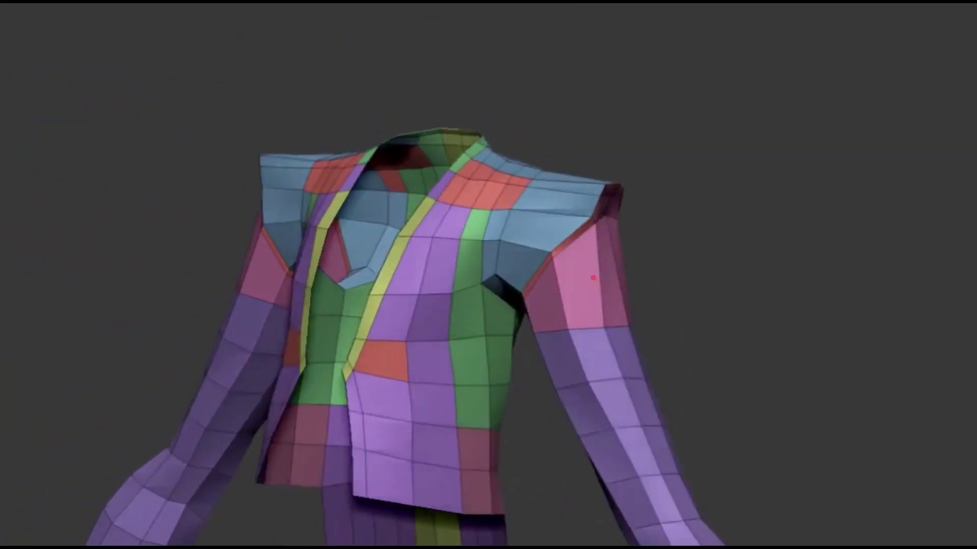
{"action": "mouse_move", "coordinate": [594, 277]}
{"action": "left_mouse_down"}
{"action": "mouse_move", "coordinate": [543, 250]}
{"action": "mouse_move", "coordinate": [662, 249]}
{"action": "left_mouse_up"}
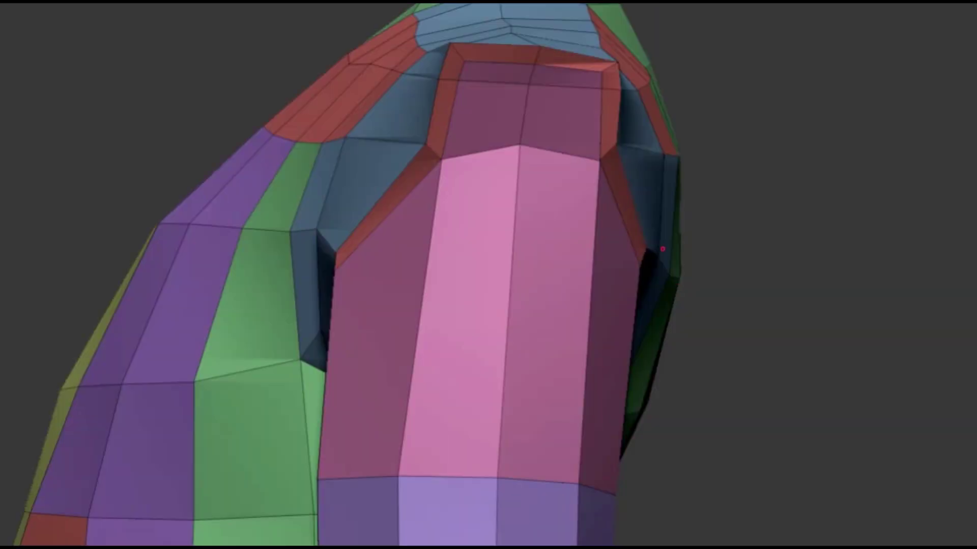
Step: Orbit around the flared shoulder cap from the sleeve top, armpit, back and chest
{"action": "mouse_move", "coordinate": [711, 283]}
{"action": "left_mouse_down"}
{"action": "mouse_move", "coordinate": [596, 267]}
{"action": "mouse_move", "coordinate": [550, 290]}
{"action": "mouse_move", "coordinate": [538, 321]}
{"action": "mouse_move", "coordinate": [538, 264]}
{"action": "mouse_move", "coordinate": [614, 236]}
{"action": "left_mouse_up"}
{"action": "mouse_move", "coordinate": [530, 312]}
{"action": "left_mouse_down"}
{"action": "mouse_move", "coordinate": [616, 262]}
{"action": "mouse_move", "coordinate": [574, 270]}
{"action": "mouse_move", "coordinate": [573, 334]}
{"action": "mouse_move", "coordinate": [549, 349]}
{"action": "mouse_move", "coordinate": [592, 353]}
{"action": "left_mouse_up"}
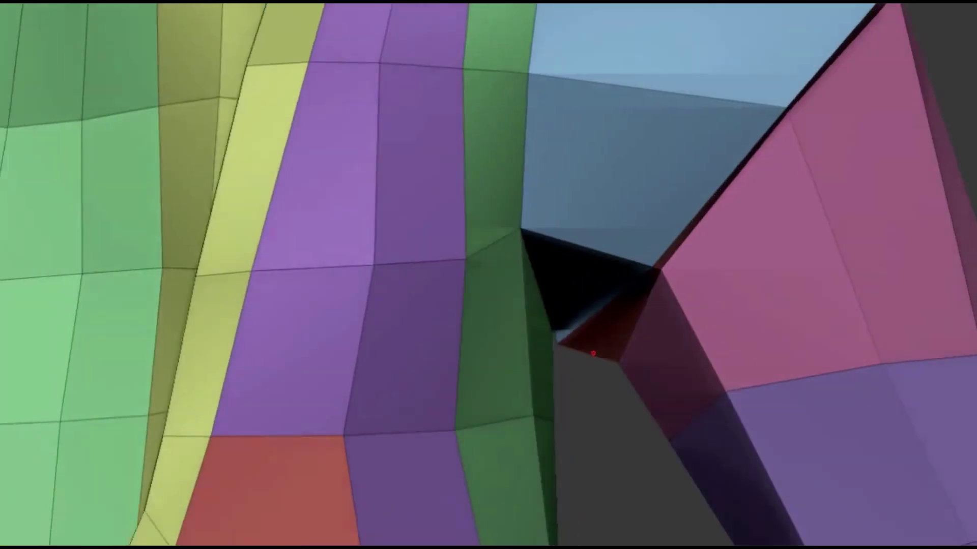
{"action": "mouse_move", "coordinate": [538, 320]}
{"action": "left_mouse_down"}
{"action": "mouse_move", "coordinate": [618, 273]}
{"action": "mouse_move", "coordinate": [664, 227]}
{"action": "mouse_move", "coordinate": [647, 203]}
{"action": "mouse_move", "coordinate": [608, 206]}
{"action": "left_mouse_up"}
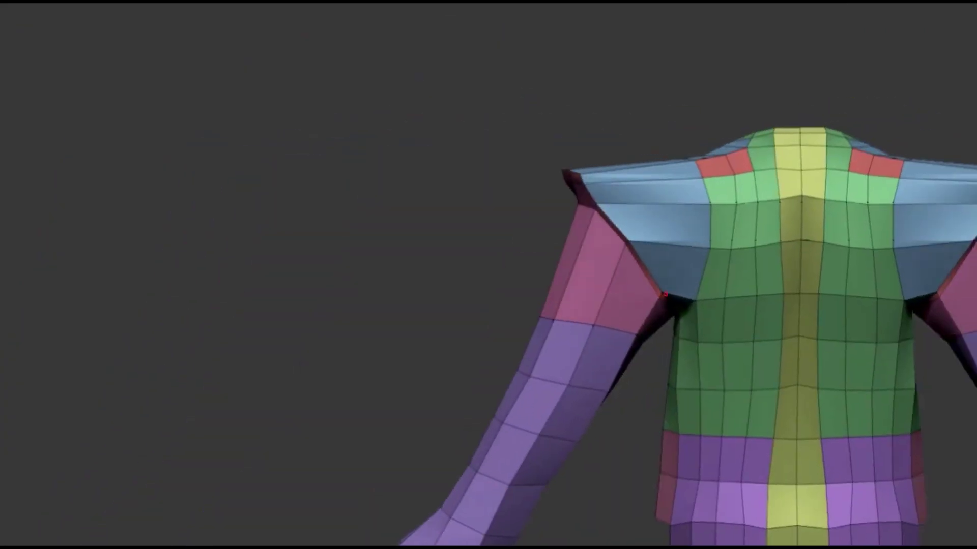
{"action": "mouse_move", "coordinate": [665, 294]}
{"action": "left_mouse_down"}
{"action": "mouse_move", "coordinate": [592, 422]}
{"action": "mouse_move", "coordinate": [507, 342]}
{"action": "mouse_move", "coordinate": [603, 235]}
{"action": "mouse_move", "coordinate": [537, 224]}
{"action": "mouse_move", "coordinate": [549, 234]}
{"action": "mouse_move", "coordinate": [550, 264]}
{"action": "mouse_move", "coordinate": [538, 208]}
{"action": "mouse_move", "coordinate": [593, 183]}
{"action": "mouse_move", "coordinate": [578, 284]}
{"action": "mouse_move", "coordinate": [709, 276]}
{"action": "mouse_move", "coordinate": [665, 312]}
{"action": "mouse_move", "coordinate": [617, 294]}
{"action": "left_mouse_up"}
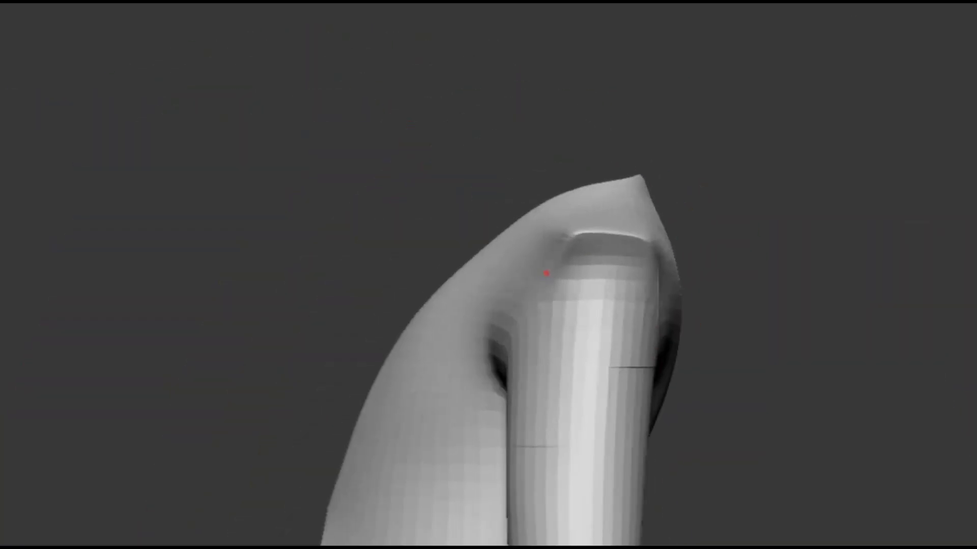
Step: Swing between front and close back views of the jacket, then zoom in
{"action": "left_click_drag", "start_coordinate": [646, 300], "coordinate": [576, 257]}
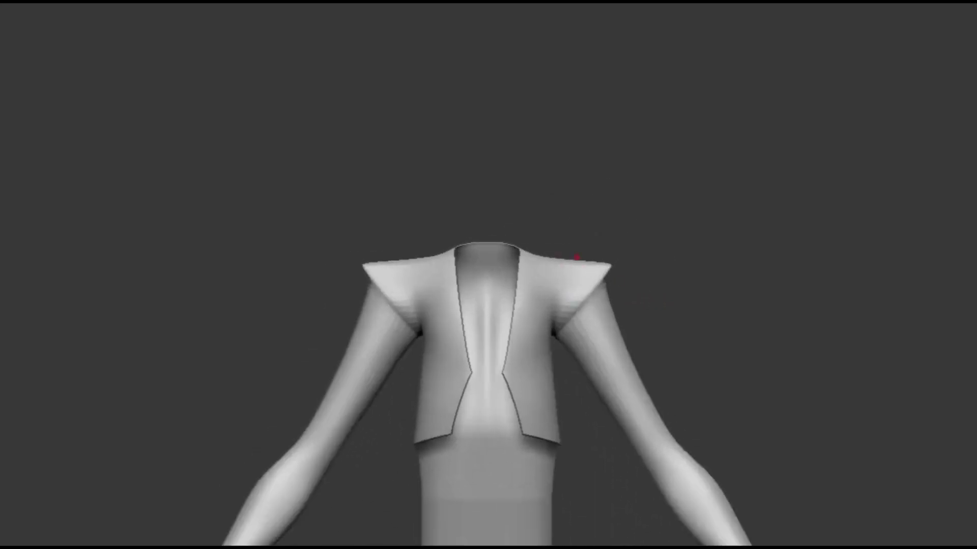
{"action": "left_click_drag", "start_coordinate": [601, 300], "coordinate": [612, 275]}
{"action": "left_click_drag", "start_coordinate": [541, 255], "coordinate": [737, 303]}
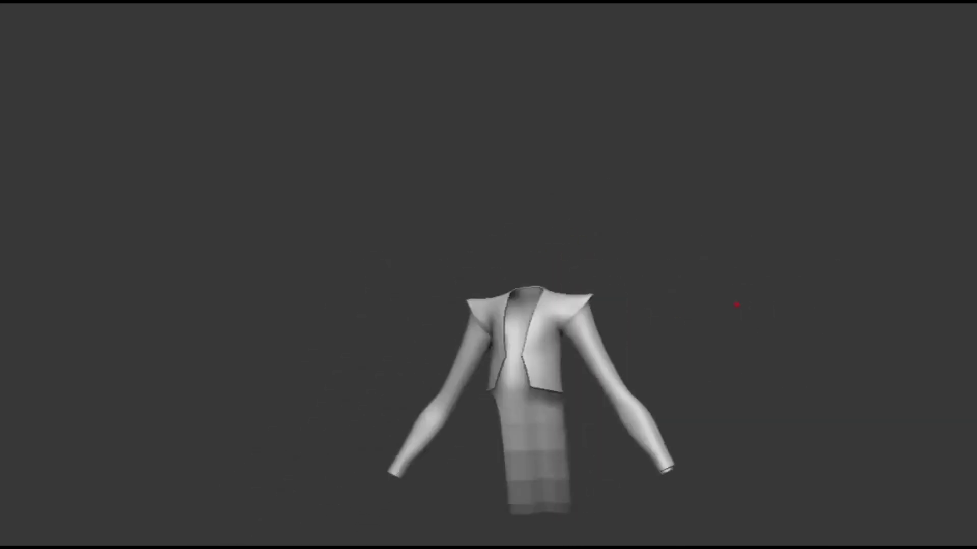
{"action": "scroll", "coordinate": [737, 303], "scroll_direction": "up", "scroll_amount": 5}
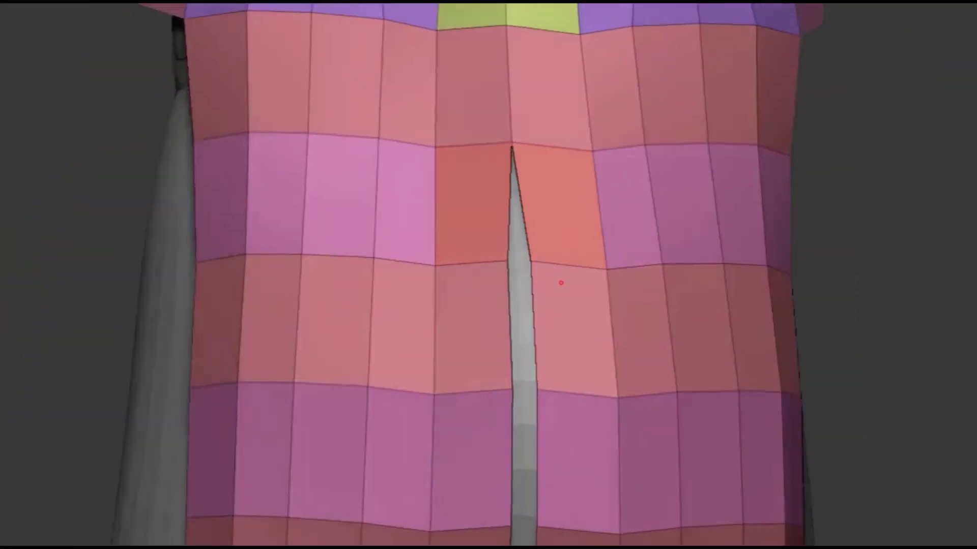
Step: Pull a new vertex out from the slit edge to start a pointed tail outline
{"action": "left_click_drag", "start_coordinate": [560, 283], "coordinate": [484, 262]}
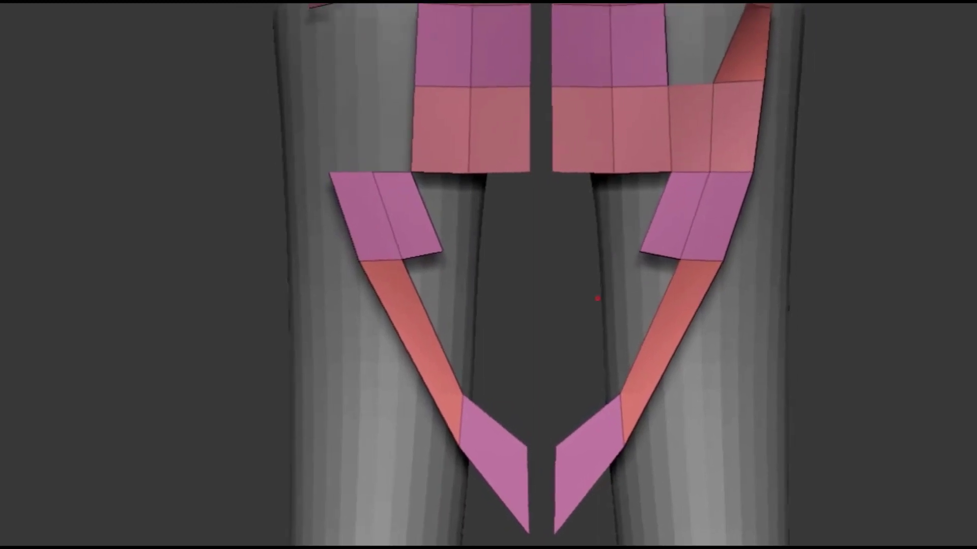
Step: Fill the gap between the tail strips with polygons and view the whole character
{"action": "left_click", "coordinate": [571, 265]}
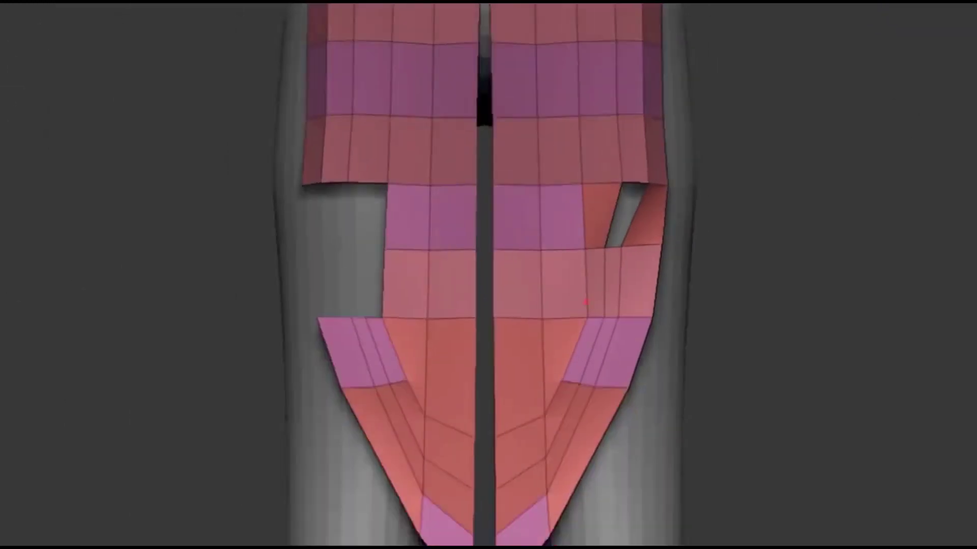
{"action": "mouse_move", "coordinate": [573, 246]}
{"action": "left_mouse_down"}
{"action": "mouse_move", "coordinate": [738, 243]}
{"action": "mouse_move", "coordinate": [643, 249]}
{"action": "left_mouse_up"}
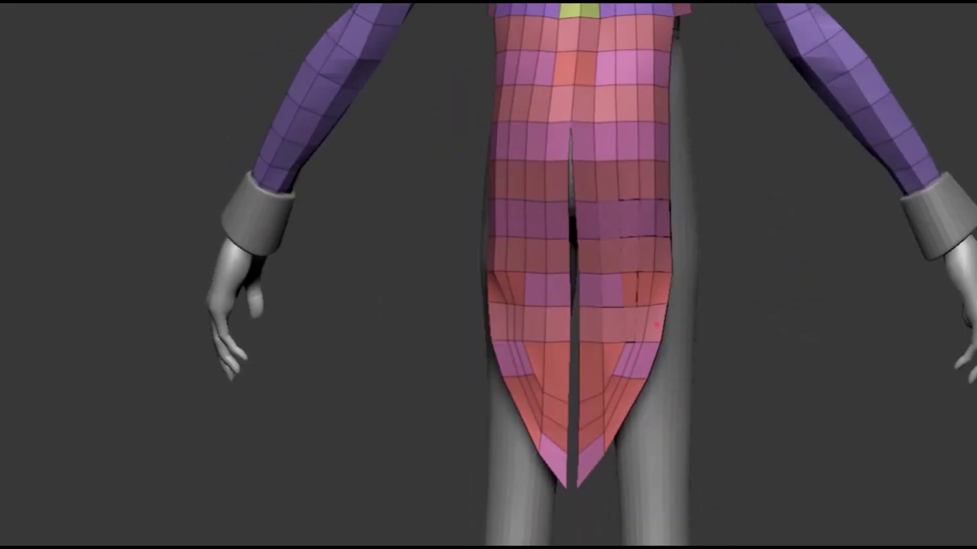
{"action": "scroll", "coordinate": [657, 324], "scroll_direction": "up", "scroll_amount": 5}
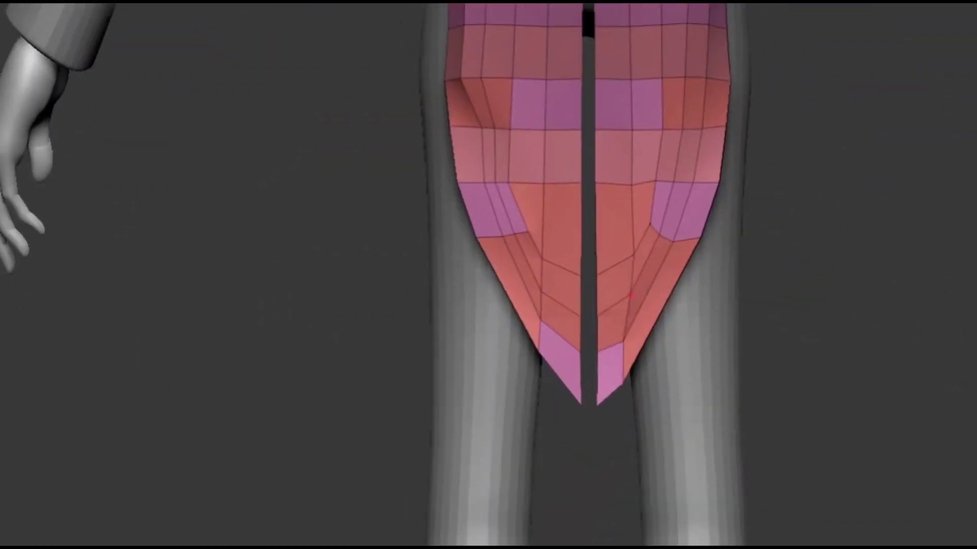
{"action": "left_click_drag", "start_coordinate": [633, 140], "coordinate": [586, 348], "text": "alt"}
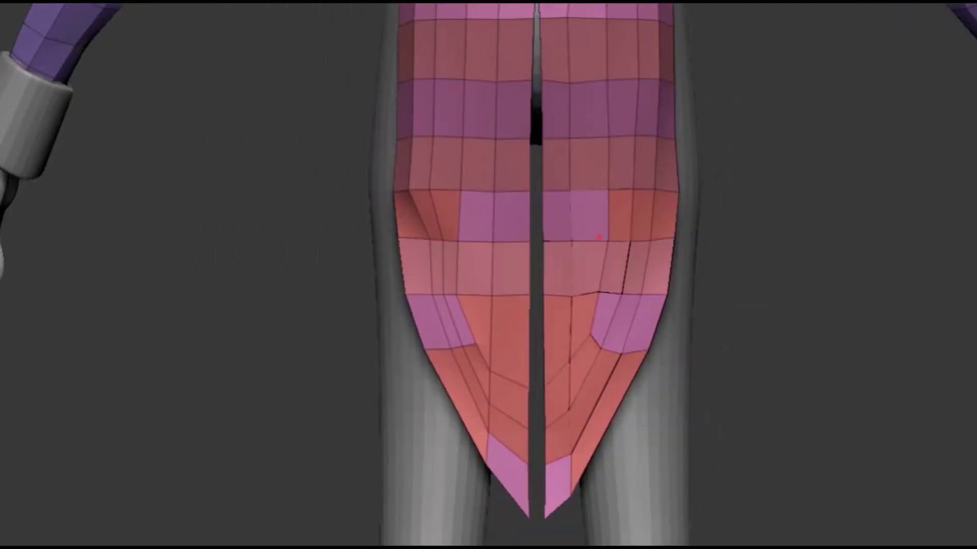
{"action": "scroll", "coordinate": [643, 122], "scroll_direction": "down", "scroll_amount": 5}
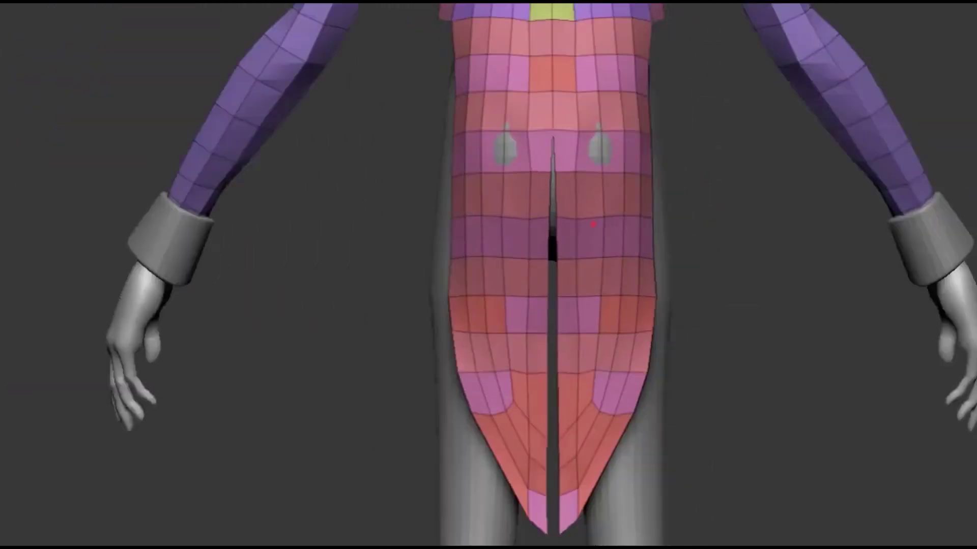
Step: Orbit to check the solid coat tails from the side and the jacket's back
{"action": "mouse_move", "coordinate": [576, 322]}
{"action": "left_mouse_down"}
{"action": "mouse_move", "coordinate": [502, 334]}
{"action": "mouse_move", "coordinate": [560, 407]}
{"action": "left_mouse_up"}
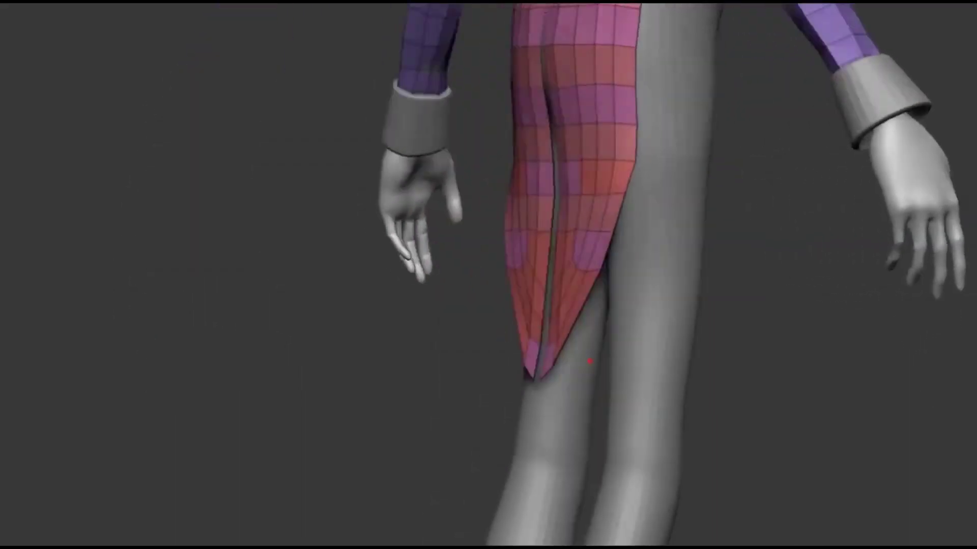
{"action": "scroll", "coordinate": [560, 407], "scroll_direction": "up", "scroll_amount": 5}
{"action": "scroll", "coordinate": [517, 431], "scroll_direction": "down", "scroll_amount": 1}
{"action": "left_click_drag", "start_coordinate": [517, 431], "coordinate": [589, 243]}
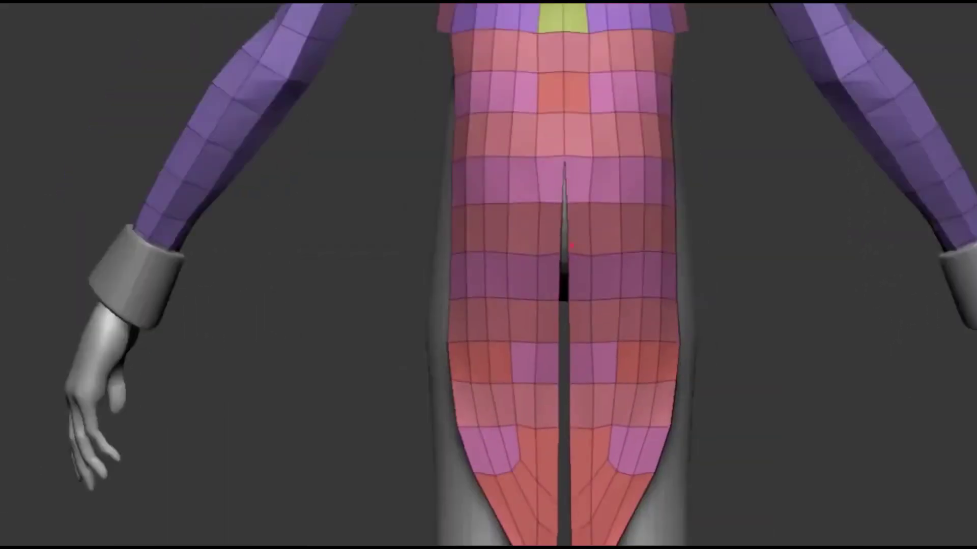
{"action": "scroll", "coordinate": [589, 243], "scroll_direction": "up", "scroll_amount": 2}
{"action": "scroll", "coordinate": [589, 243], "scroll_direction": "up", "scroll_amount": 3}
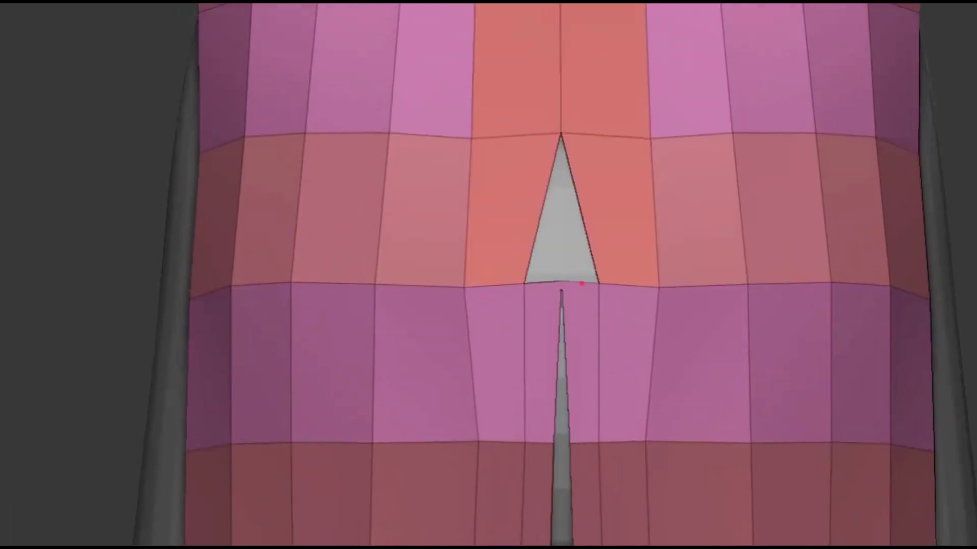
Step: Zoom in and out on the top of the back slit where the tails meet
{"action": "scroll", "coordinate": [579, 315], "scroll_direction": "down", "scroll_amount": 3}
{"action": "scroll", "coordinate": [579, 315], "scroll_direction": "up", "scroll_amount": 4}
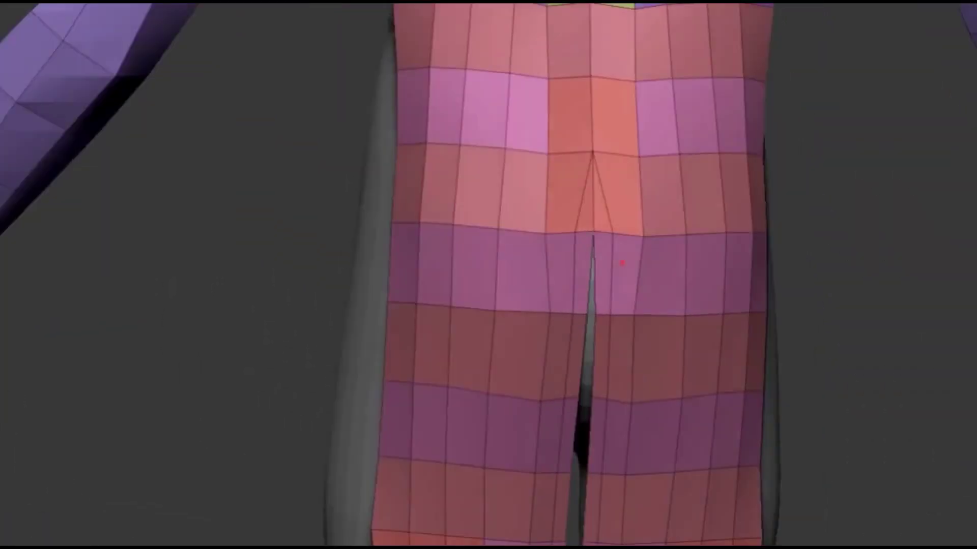
{"action": "scroll", "coordinate": [464, 253], "scroll_direction": "up", "scroll_amount": 3}
{"action": "scroll", "coordinate": [464, 252], "scroll_direction": "up", "scroll_amount": 2}
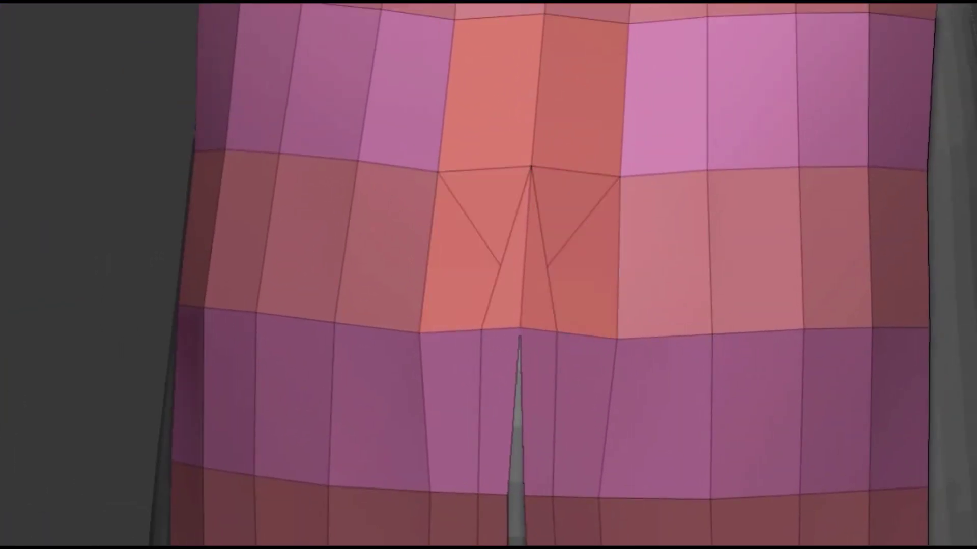
{"action": "scroll", "coordinate": [612, 246], "scroll_direction": "down", "scroll_amount": 3}
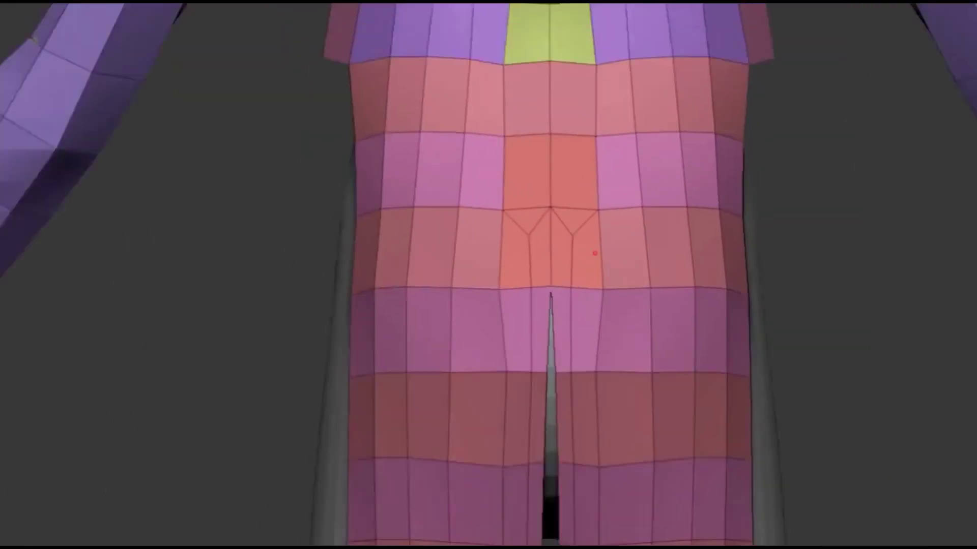
{"action": "scroll", "coordinate": [595, 258], "scroll_direction": "up", "scroll_amount": 3}
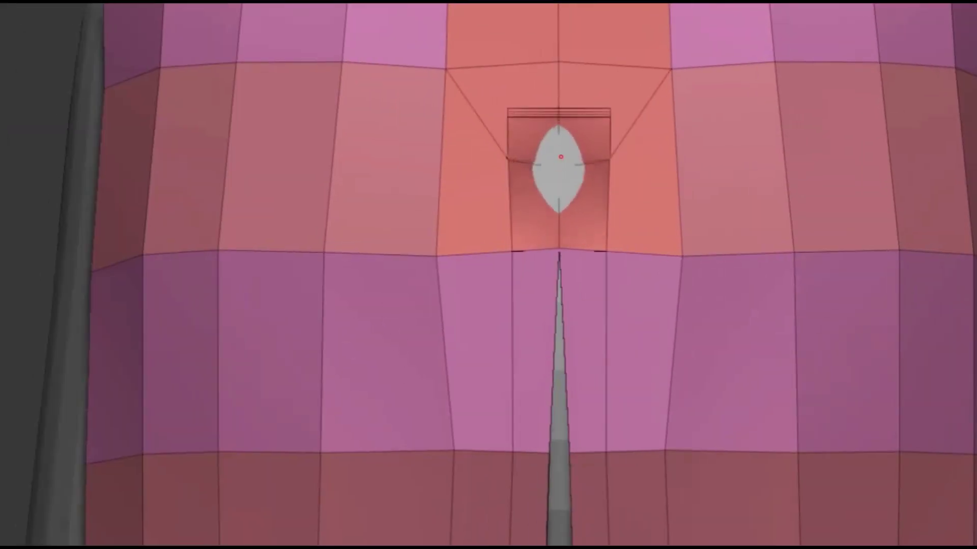
{"action": "scroll", "coordinate": [566, 189], "scroll_direction": "down", "scroll_amount": 2}
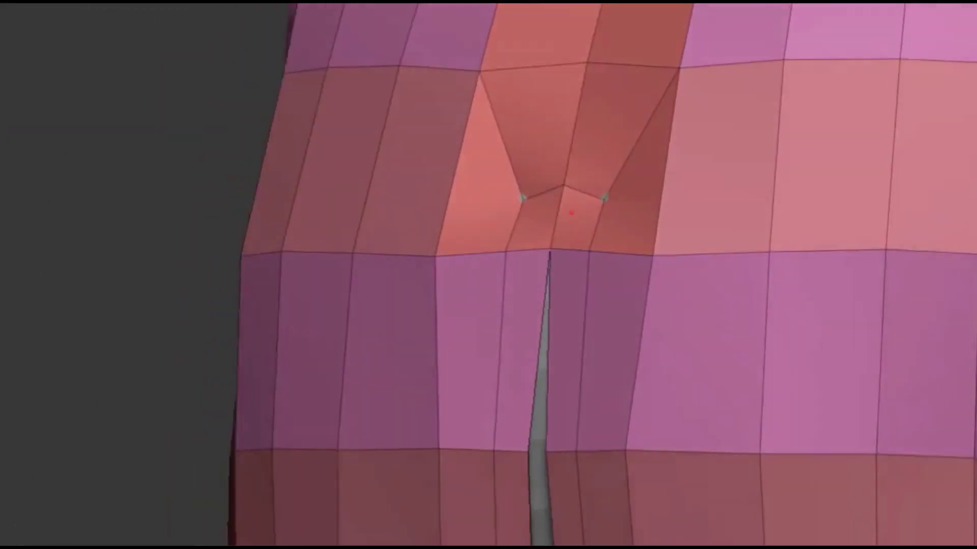
{"action": "scroll", "coordinate": [565, 254], "scroll_direction": "down", "scroll_amount": 5}
Step: Orbit to view the tail tips at an angle, then face the tails straight on
{"action": "middle_click_drag", "start_coordinate": [565, 325], "coordinate": [585, 341]}
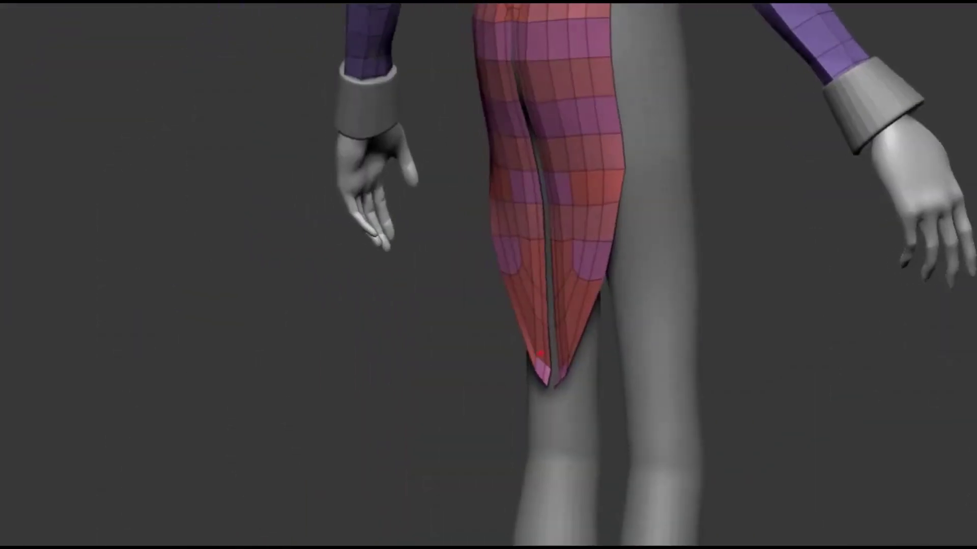
{"action": "scroll", "coordinate": [600, 357], "scroll_direction": "up", "scroll_amount": 5}
{"action": "middle_click_drag", "start_coordinate": [578, 166], "coordinate": [569, 244]}
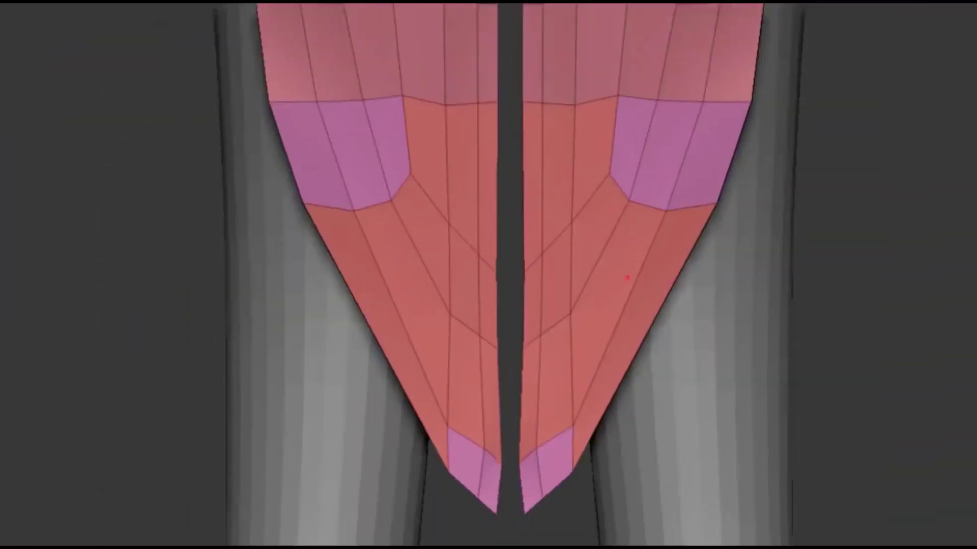
{"action": "scroll", "coordinate": [569, 244], "scroll_direction": "down", "scroll_amount": 3}
{"action": "scroll", "coordinate": [568, 258], "scroll_direction": "up", "scroll_amount": 3}
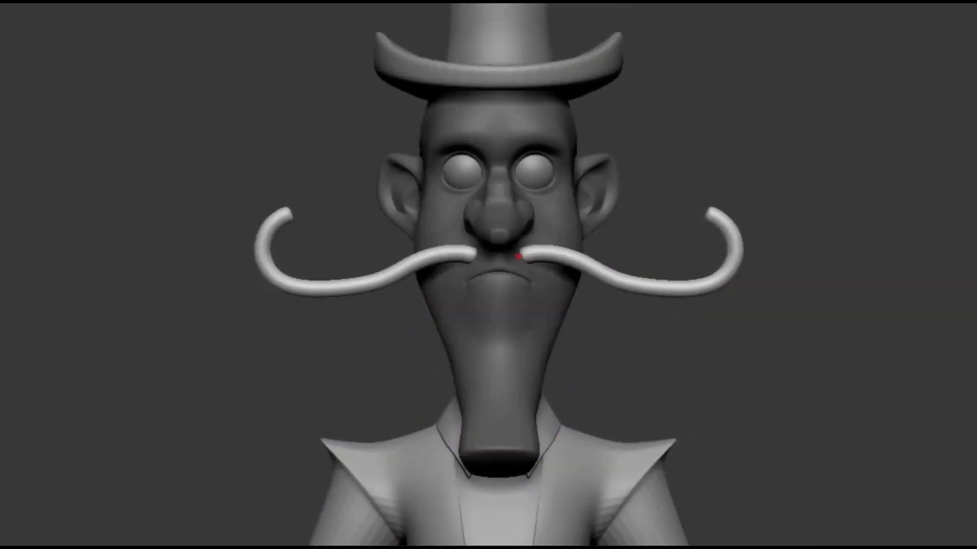
{"action": "mouse_move", "coordinate": [559, 247]}
{"action": "left_mouse_down"}
{"action": "mouse_move", "coordinate": [702, 264]}
{"action": "mouse_move", "coordinate": [652, 196]}
{"action": "mouse_move", "coordinate": [601, 307]}
{"action": "mouse_move", "coordinate": [518, 221]}
{"action": "left_mouse_up"}
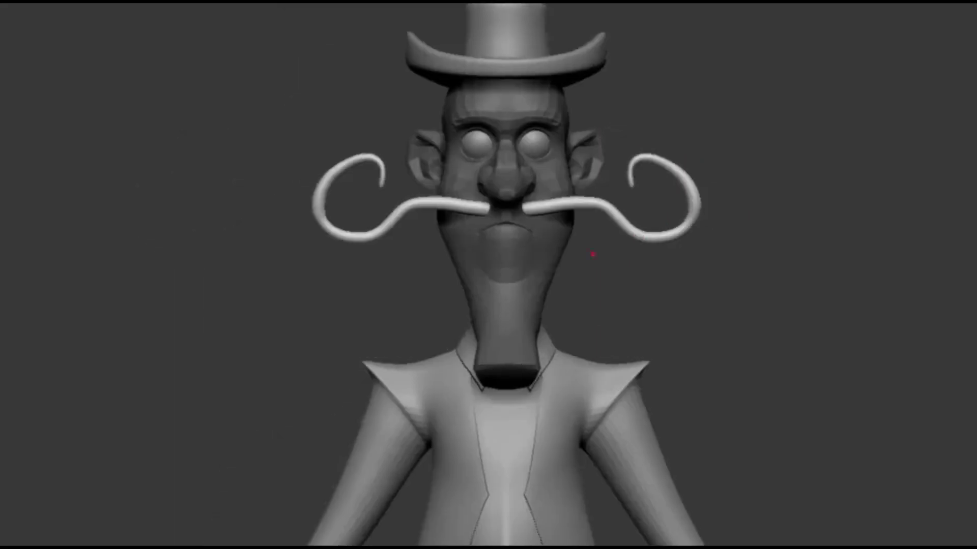
{"action": "mouse_move", "coordinate": [591, 190]}
{"action": "middle_mouse_down"}
{"action": "mouse_move", "coordinate": [610, 233]}
{"action": "mouse_move", "coordinate": [626, 353]}
{"action": "mouse_move", "coordinate": [638, 238]}
{"action": "middle_mouse_up"}
{"action": "scroll", "coordinate": [638, 238], "scroll_direction": "down", "scroll_amount": 5}
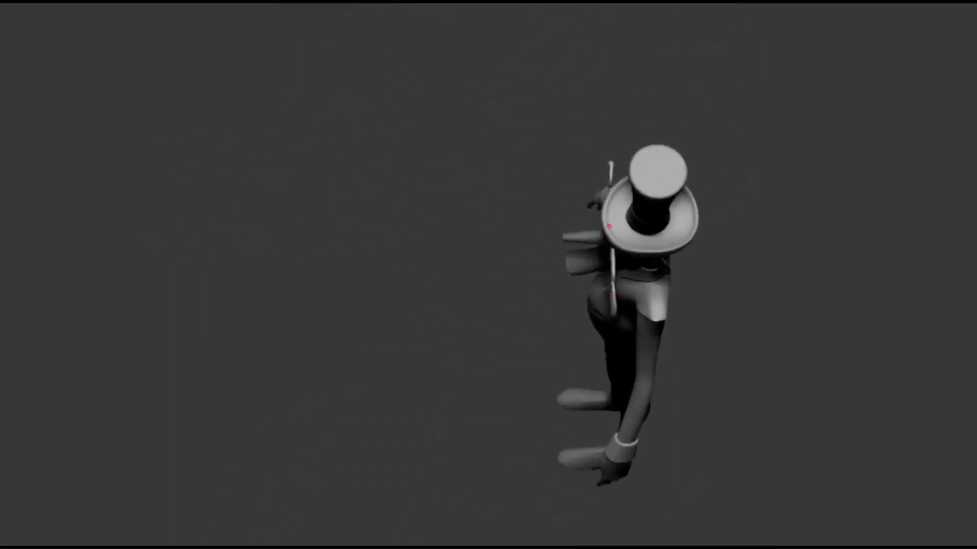
{"action": "mouse_move", "coordinate": [632, 307]}
{"action": "middle_mouse_down"}
{"action": "mouse_move", "coordinate": [636, 250]}
{"action": "mouse_move", "coordinate": [660, 291]}
{"action": "mouse_move", "coordinate": [621, 273]}
{"action": "mouse_move", "coordinate": [626, 321]}
{"action": "mouse_move", "coordinate": [678, 255]}
{"action": "mouse_move", "coordinate": [589, 272]}
{"action": "mouse_move", "coordinate": [580, 259]}
{"action": "mouse_move", "coordinate": [591, 266]}
{"action": "mouse_move", "coordinate": [572, 272]}
{"action": "mouse_move", "coordinate": [593, 262]}
{"action": "mouse_move", "coordinate": [629, 289]}
{"action": "mouse_move", "coordinate": [627, 275]}
{"action": "mouse_move", "coordinate": [610, 254]}
{"action": "mouse_move", "coordinate": [589, 257]}
{"action": "mouse_move", "coordinate": [596, 298]}
{"action": "middle_mouse_up"}
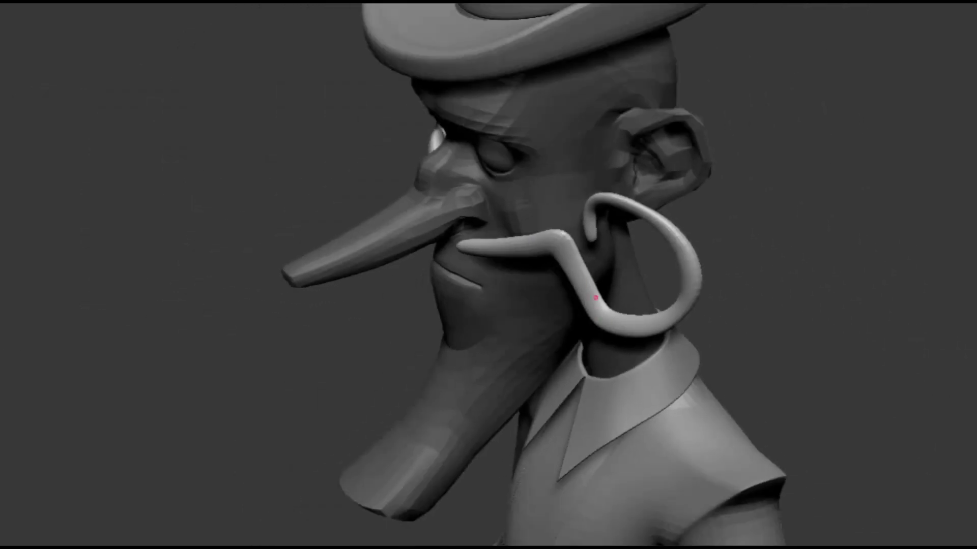
{"action": "mouse_move", "coordinate": [669, 226]}
{"action": "middle_mouse_down"}
{"action": "mouse_move", "coordinate": [632, 218]}
{"action": "mouse_move", "coordinate": [622, 273]}
{"action": "mouse_move", "coordinate": [654, 279]}
{"action": "mouse_move", "coordinate": [633, 207]}
{"action": "middle_mouse_up"}
{"action": "mouse_move", "coordinate": [840, 87]}
{"action": "middle_mouse_down"}
{"action": "mouse_move", "coordinate": [620, 264]}
{"action": "mouse_move", "coordinate": [564, 328]}
{"action": "mouse_move", "coordinate": [491, 286]}
{"action": "middle_mouse_up"}
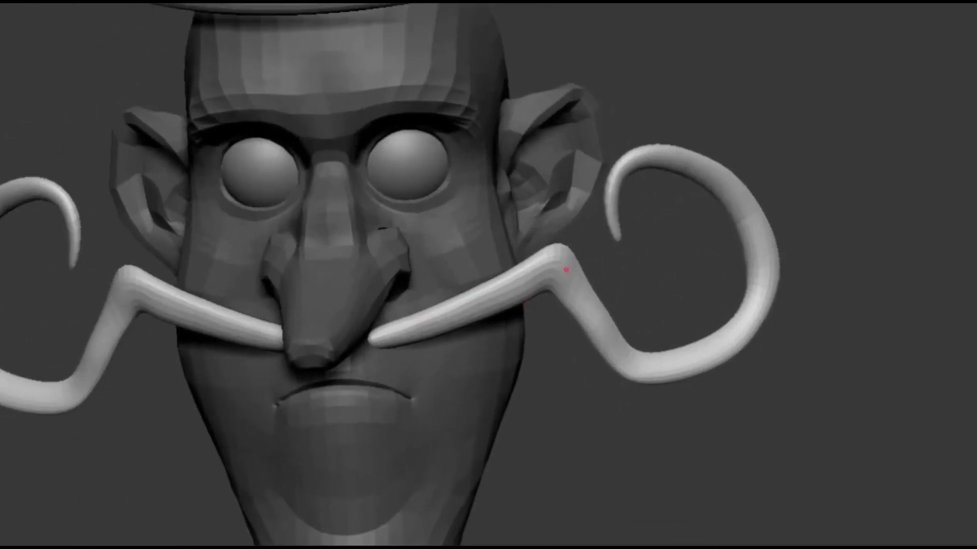
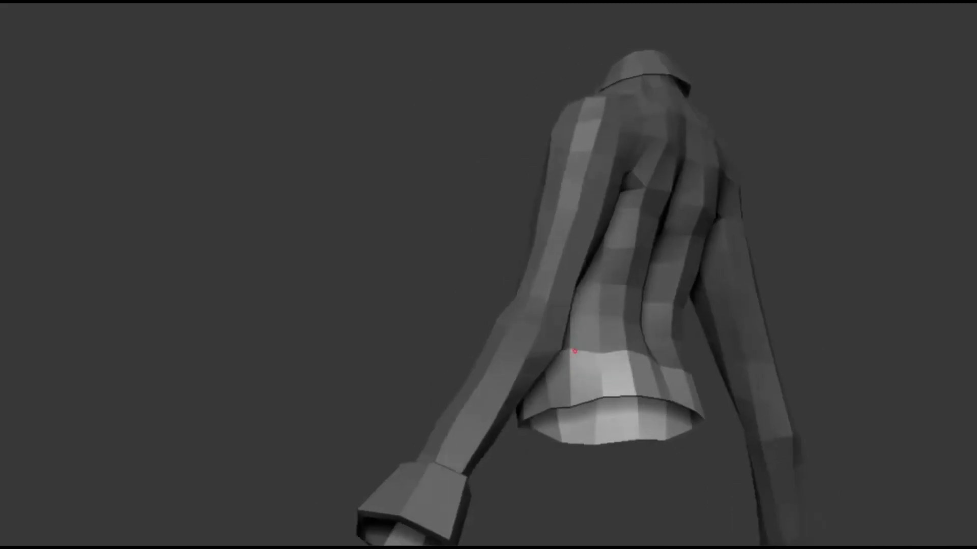
Step: Orbit and zoom around the character to a three-quarter front view of the torso
{"action": "left_click_drag", "start_coordinate": [670, 418], "coordinate": [531, 242]}
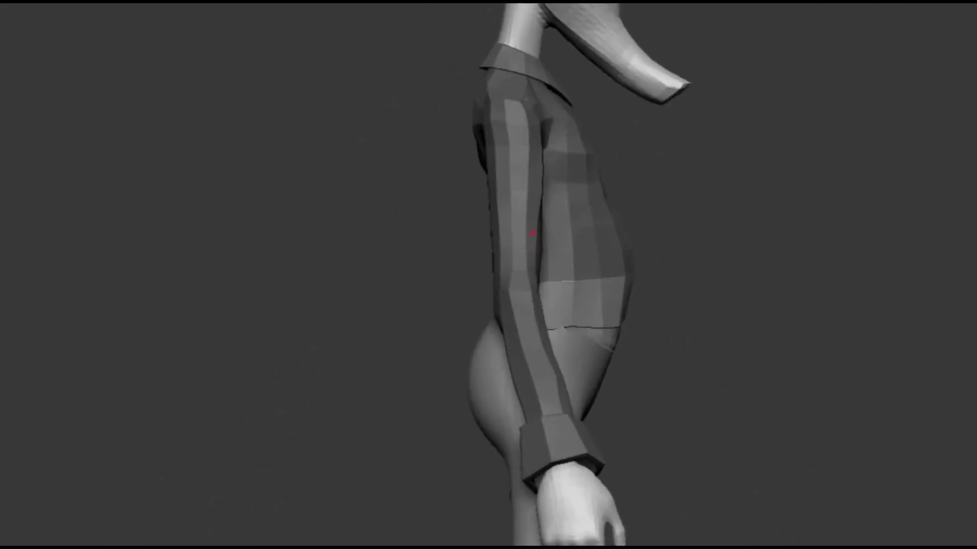
{"action": "mouse_move", "coordinate": [687, 390]}
{"action": "left_mouse_down"}
{"action": "mouse_move", "coordinate": [582, 258]}
{"action": "mouse_move", "coordinate": [648, 281]}
{"action": "mouse_move", "coordinate": [601, 234]}
{"action": "mouse_move", "coordinate": [562, 300]}
{"action": "mouse_move", "coordinate": [602, 278]}
{"action": "left_mouse_up"}
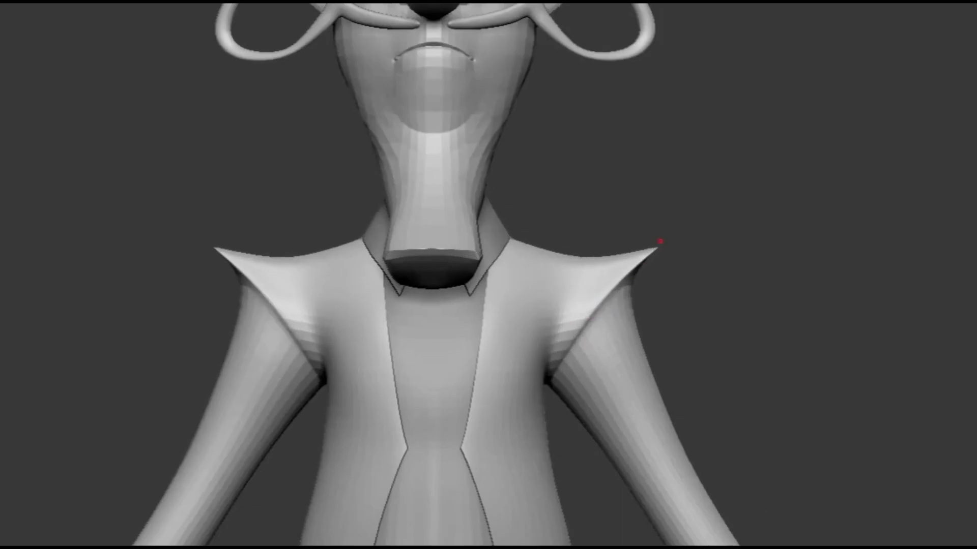
{"action": "mouse_move", "coordinate": [659, 241]}
{"action": "left_mouse_down"}
{"action": "mouse_move", "coordinate": [619, 236]}
{"action": "mouse_move", "coordinate": [589, 355]}
{"action": "mouse_move", "coordinate": [619, 294]}
{"action": "left_mouse_up"}
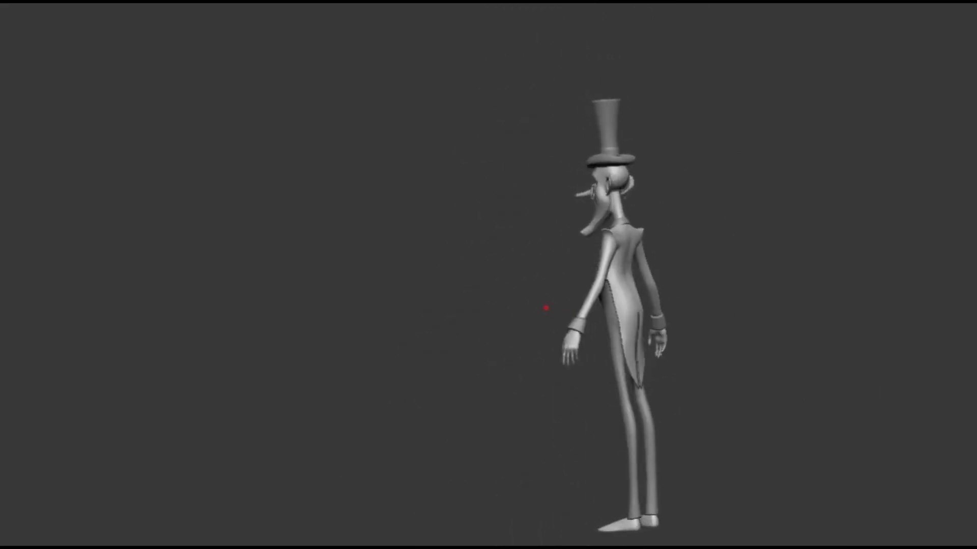
{"action": "left_click_drag", "start_coordinate": [643, 338], "coordinate": [616, 307]}
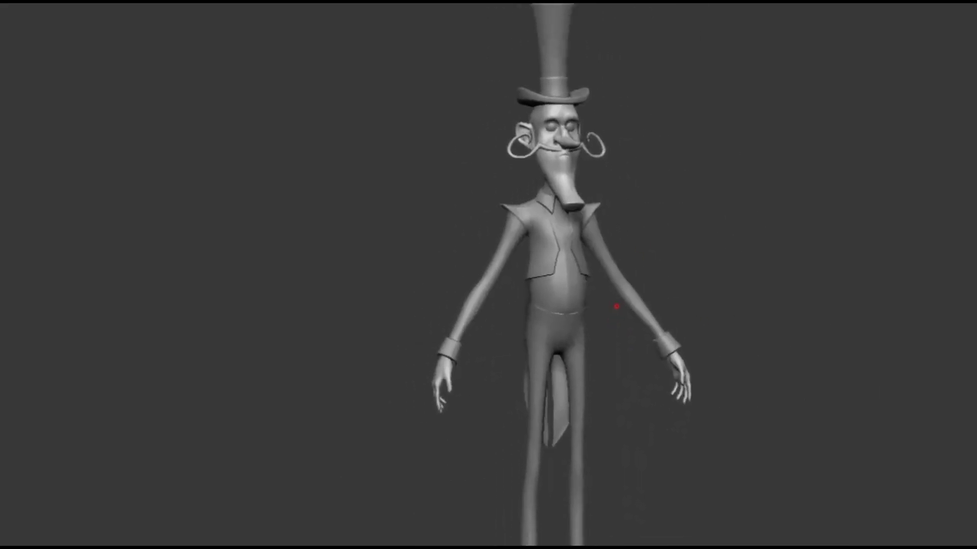
{"action": "mouse_move", "coordinate": [572, 265]}
{"action": "left_mouse_down"}
{"action": "mouse_move", "coordinate": [584, 207]}
{"action": "mouse_move", "coordinate": [532, 157]}
{"action": "mouse_move", "coordinate": [680, 334]}
{"action": "mouse_move", "coordinate": [598, 278]}
{"action": "mouse_move", "coordinate": [584, 337]}
{"action": "left_mouse_up"}
Step: Solo the trousers SubTool and turn it around to inspect the whole lower body
{"action": "left_click", "coordinate": [584, 338], "text": "ctrl+shift"}
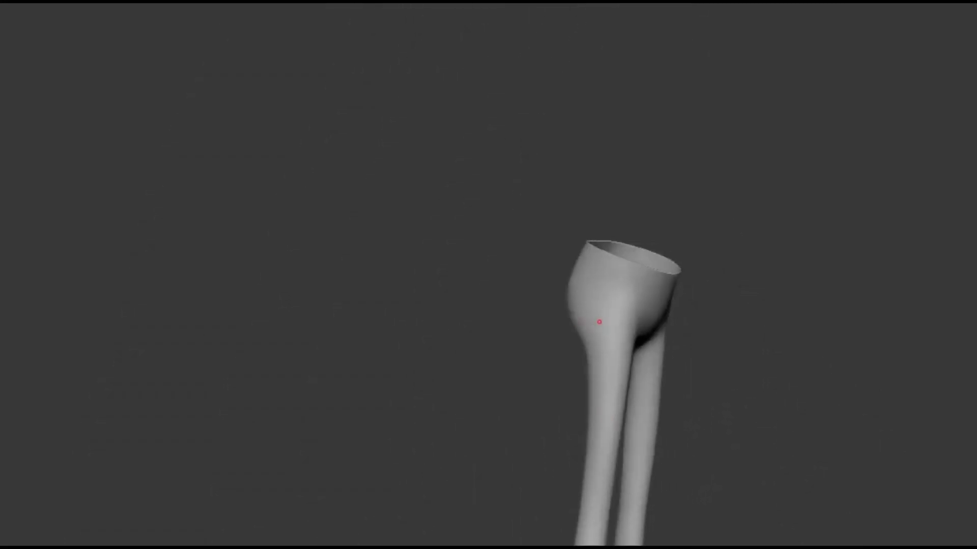
{"action": "mouse_move", "coordinate": [682, 317]}
{"action": "left_mouse_down"}
{"action": "mouse_move", "coordinate": [571, 323]}
{"action": "mouse_move", "coordinate": [514, 366]}
{"action": "mouse_move", "coordinate": [568, 303]}
{"action": "mouse_move", "coordinate": [578, 355]}
{"action": "mouse_move", "coordinate": [606, 356]}
{"action": "mouse_move", "coordinate": [580, 227]}
{"action": "left_mouse_up"}
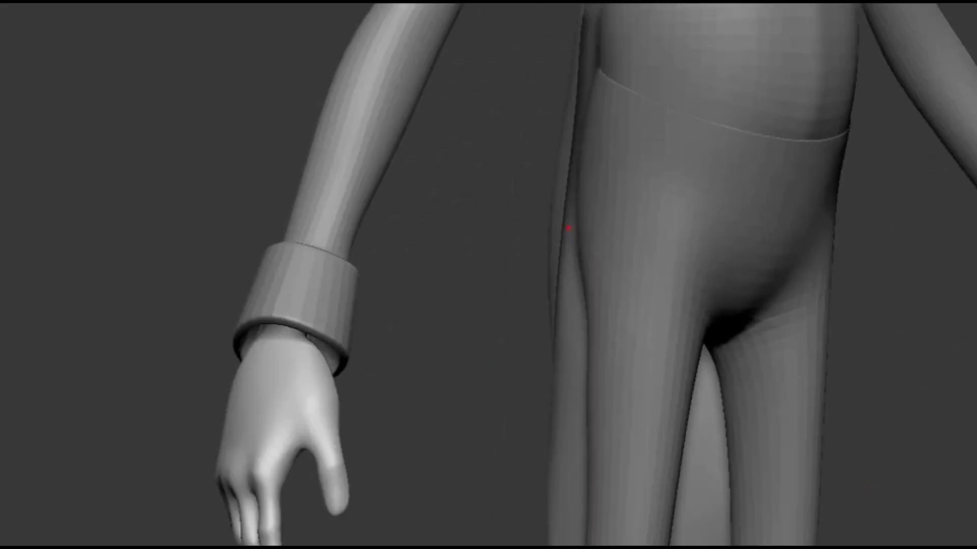
{"action": "mouse_move", "coordinate": [601, 324]}
{"action": "left_mouse_down", "text": "alt"}
{"action": "mouse_move", "coordinate": [630, 340]}
{"action": "mouse_move", "coordinate": [628, 236]}
{"action": "mouse_move", "coordinate": [627, 261]}
{"action": "mouse_move", "coordinate": [584, 347]}
{"action": "mouse_move", "coordinate": [624, 327]}
{"action": "left_mouse_up", "text": "alt"}
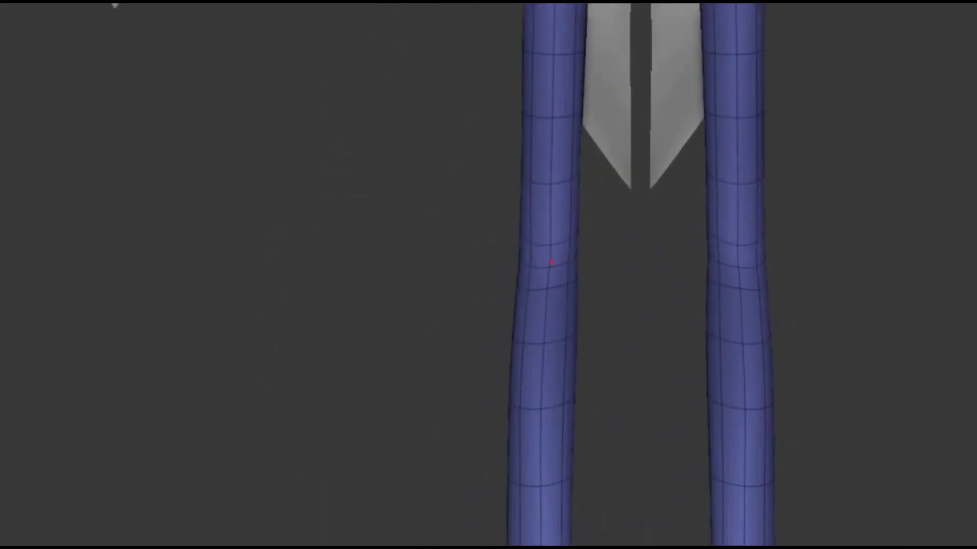
Step: Orbit to the collar and drag the jacket's collar flap down and right with the Move brush
{"action": "left_click_drag", "start_coordinate": [561, 266], "coordinate": [635, 283], "text": "alt"}
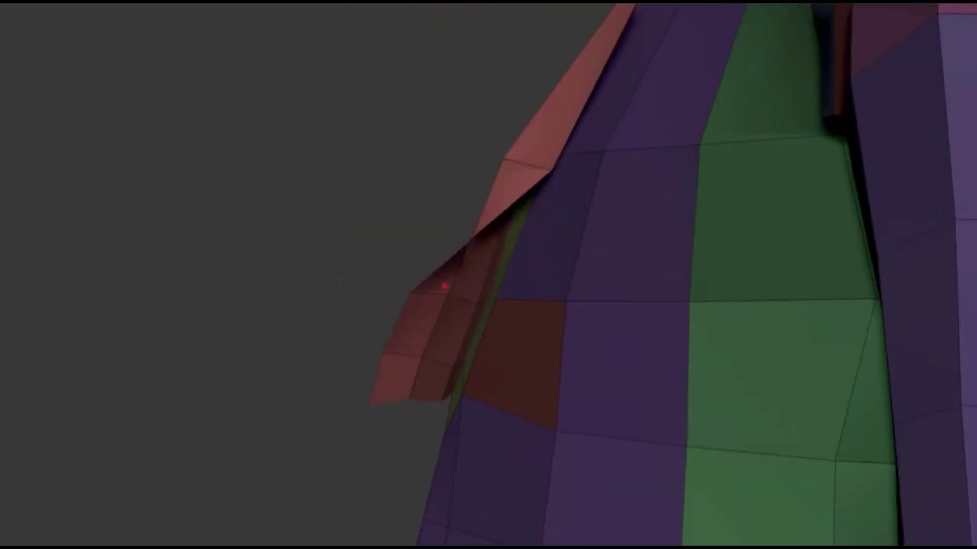
{"action": "left_click_drag", "start_coordinate": [443, 286], "coordinate": [574, 322]}
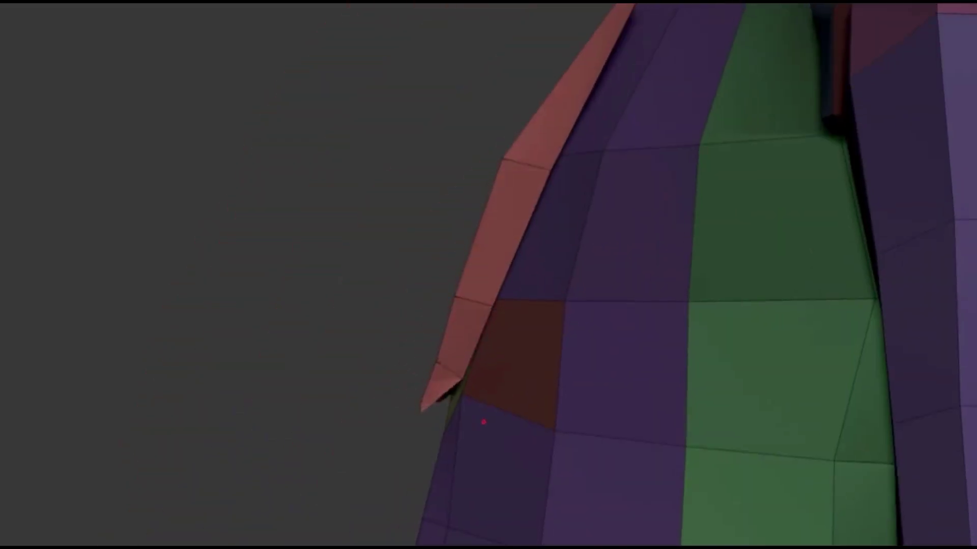